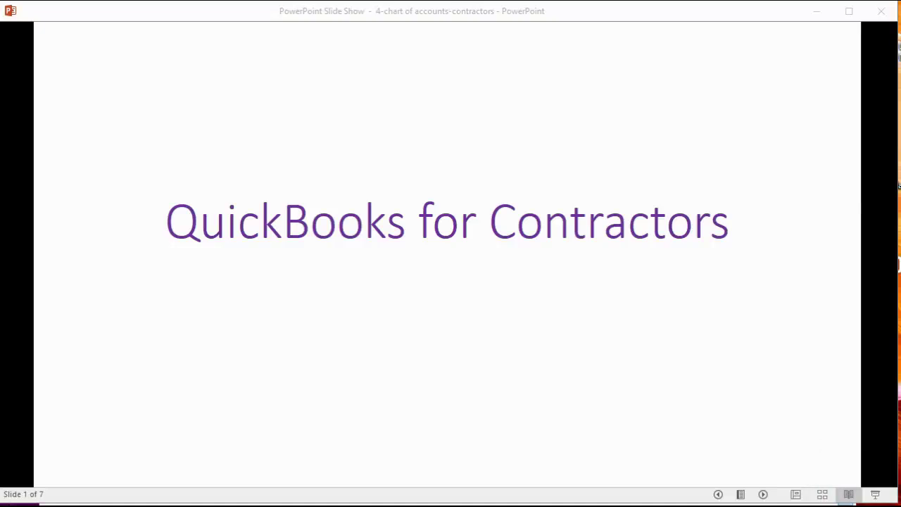
{"action": "left_click", "coordinate": [763, 494]}
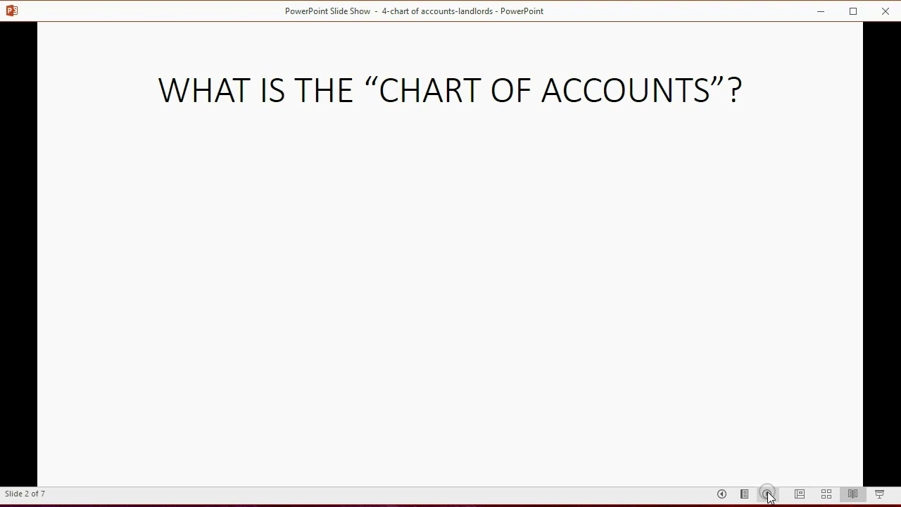
{"action": "left_click", "coordinate": [768, 494]}
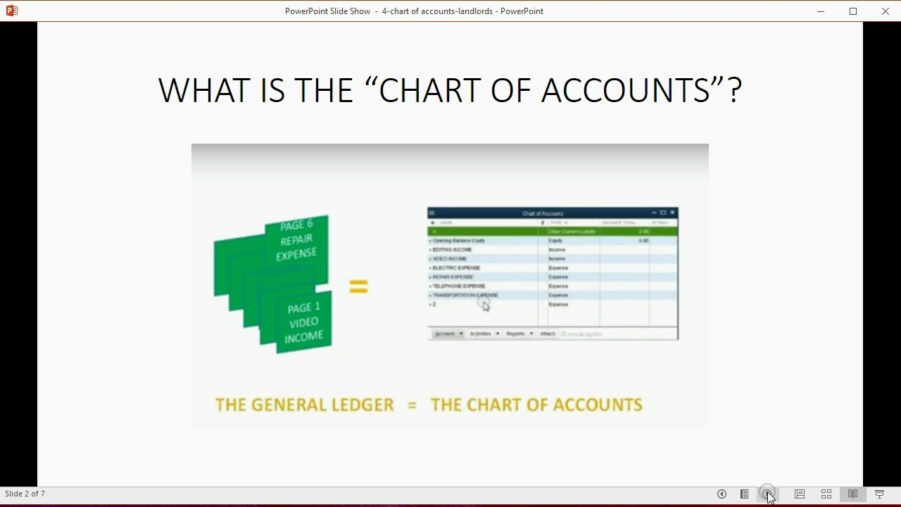
{"action": "left_click", "coordinate": [768, 494]}
{"action": "left_click", "coordinate": [768, 494]}
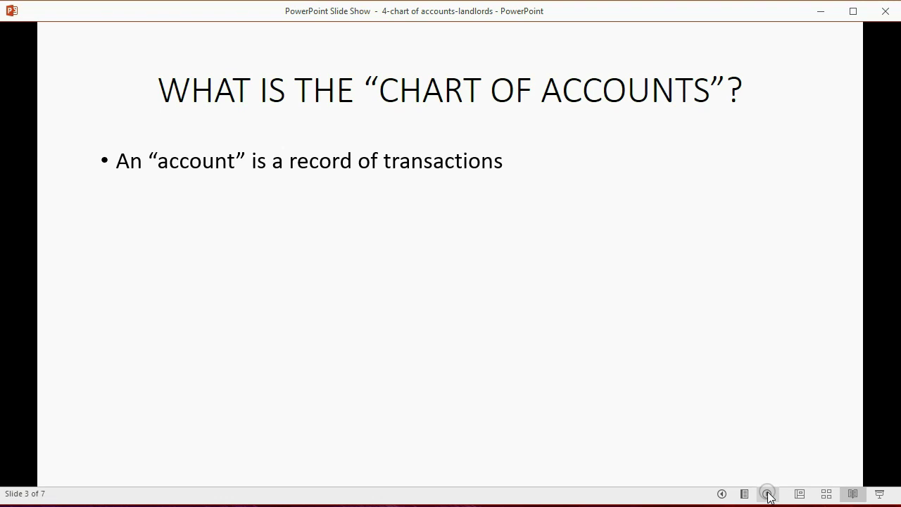
{"action": "left_click", "coordinate": [768, 493]}
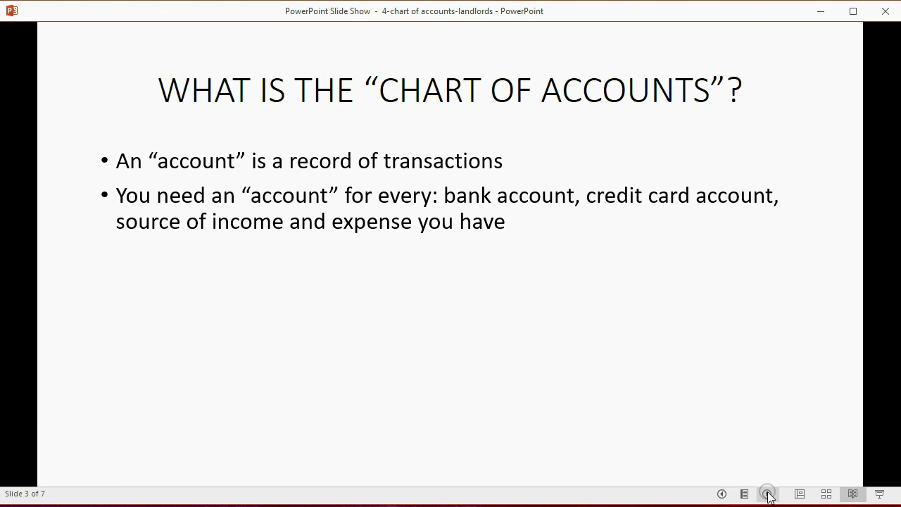
{"action": "left_click", "coordinate": [767, 495]}
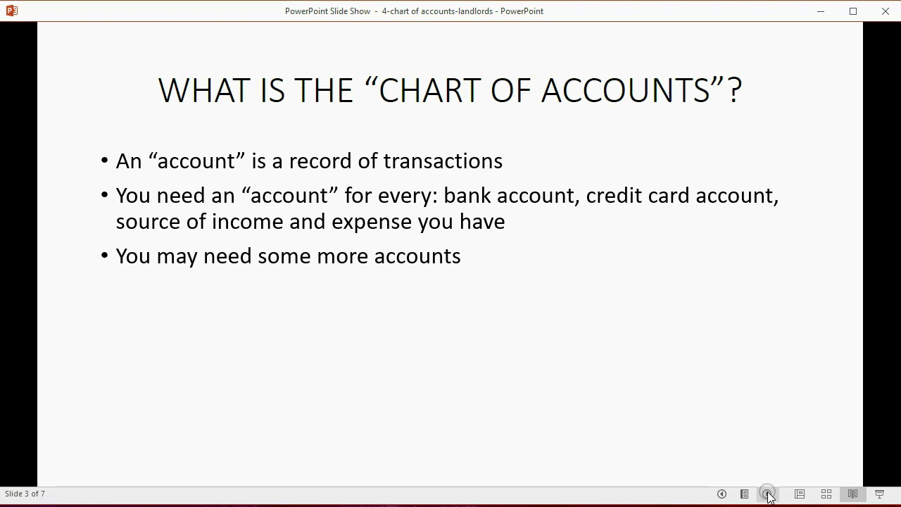
{"action": "left_click", "coordinate": [768, 495]}
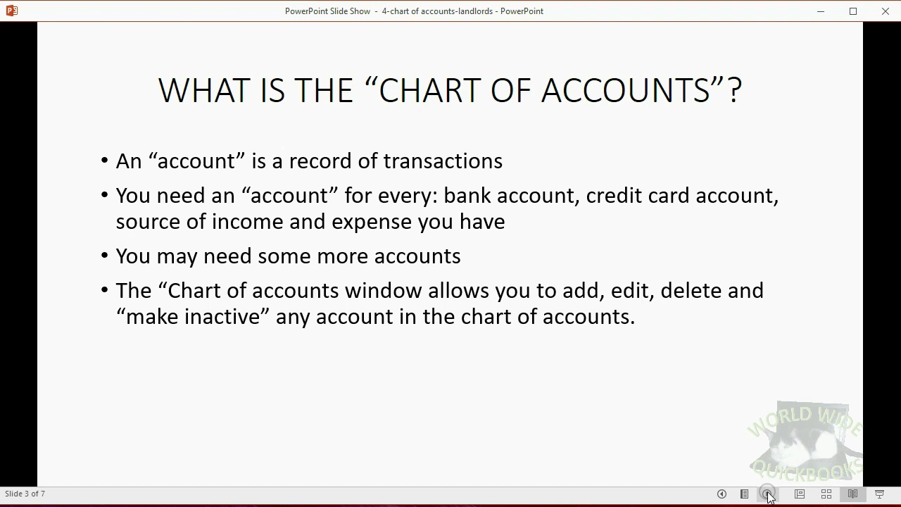
{"action": "left_click", "coordinate": [768, 494]}
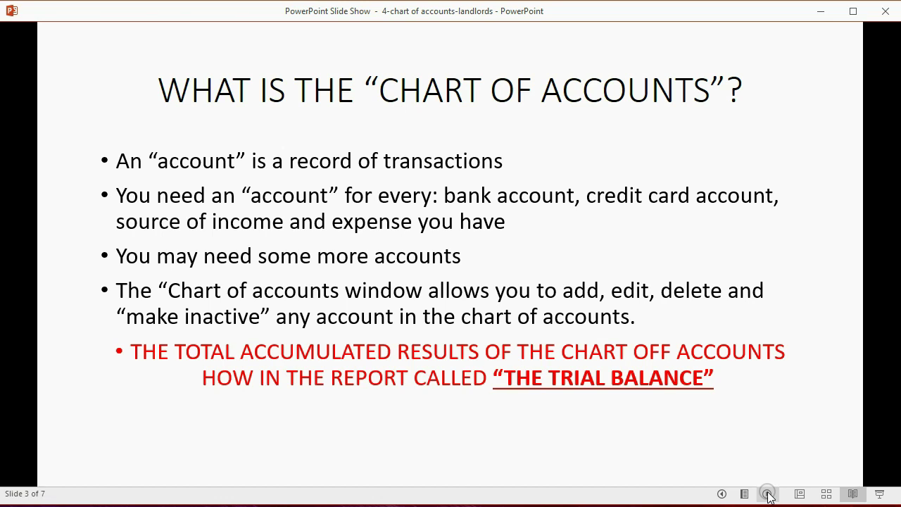
{"action": "left_click", "coordinate": [769, 495]}
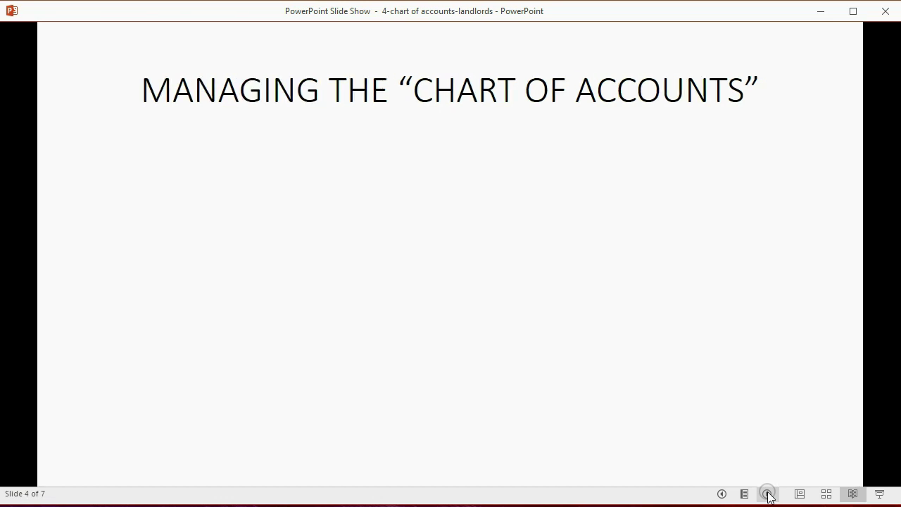
{"action": "left_click", "coordinate": [768, 494]}
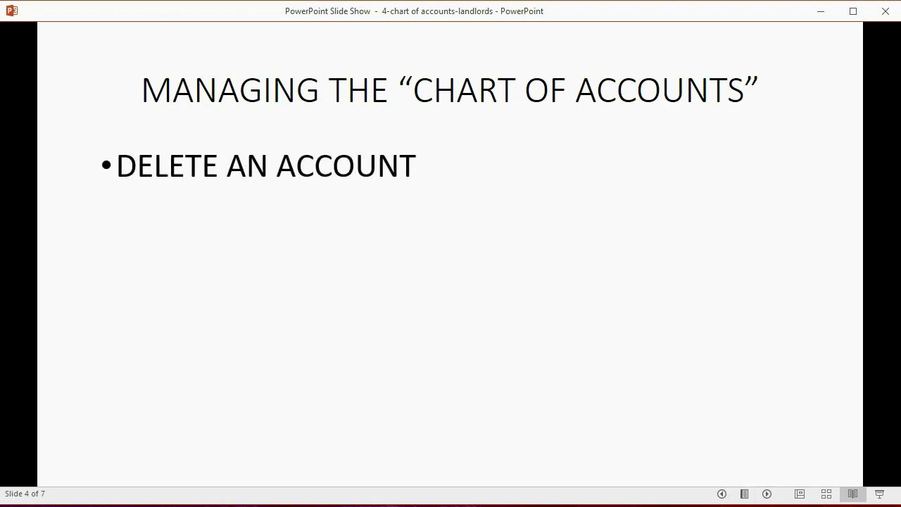
- Switch to QuickBooks and reopen the Chart of Accounts list in a taller window
{"action": "mouse_move", "coordinate": [637, 498]}
{"action": "left_click", "coordinate": [564, 479]}
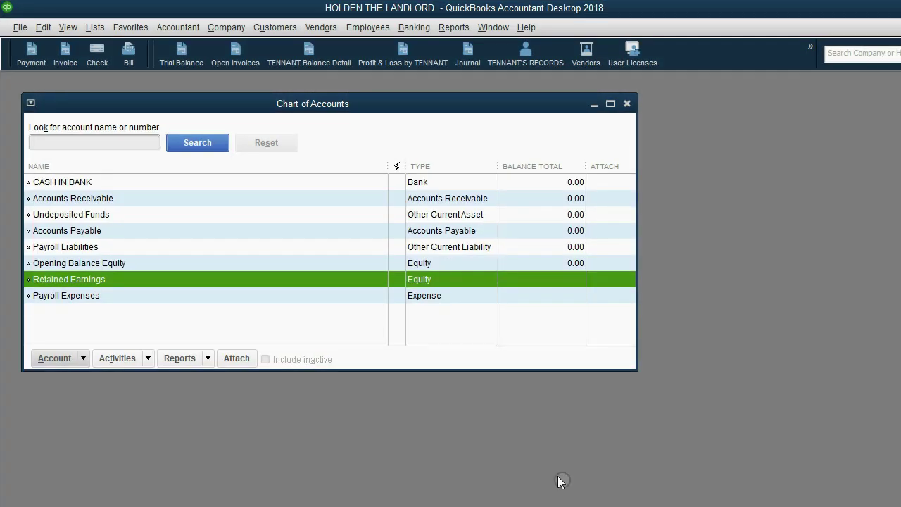
{"action": "left_click", "coordinate": [628, 104]}
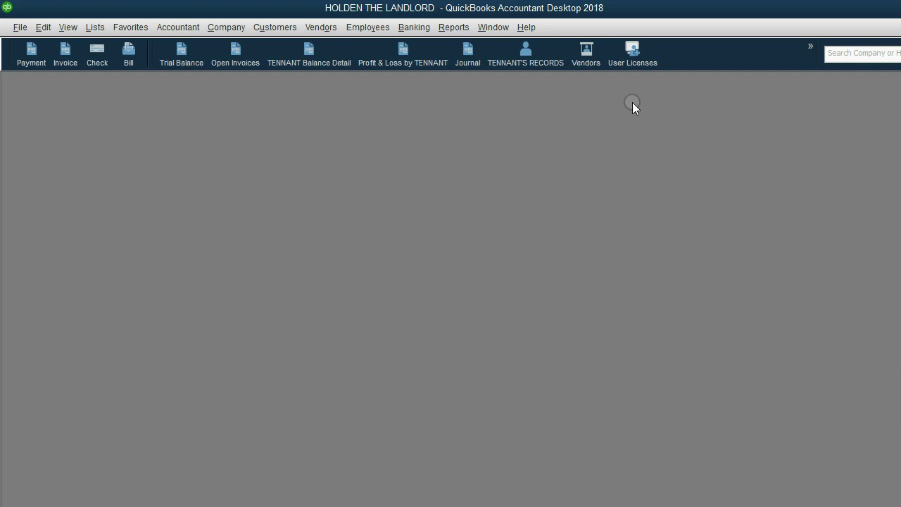
{"action": "left_click", "coordinate": [95, 26]}
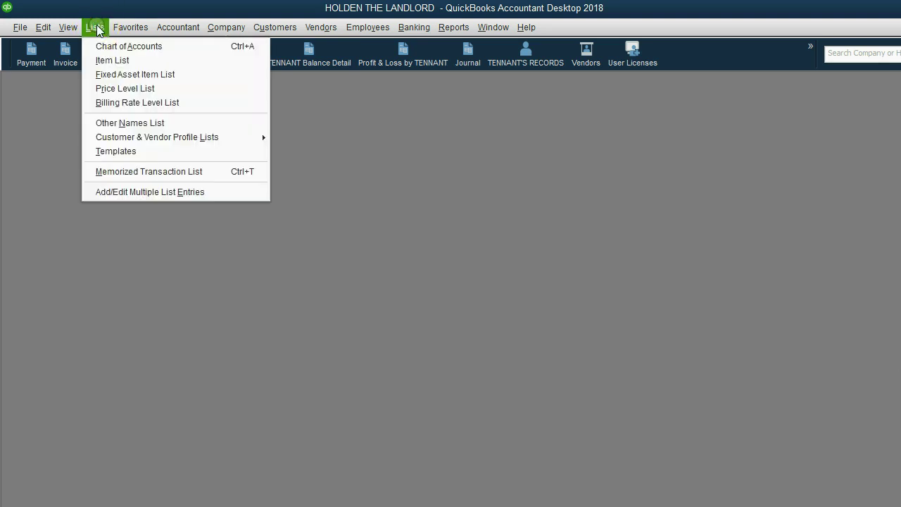
{"action": "left_click", "coordinate": [108, 43]}
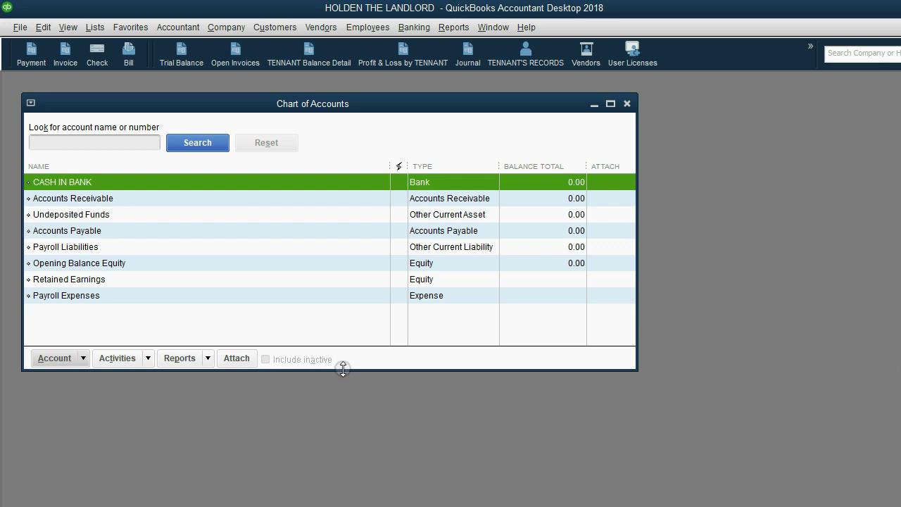
{"action": "left_click_drag", "start_coordinate": [343, 367], "coordinate": [328, 425]}
- Look through the accounts in the chart from Accounts Receivable to Payroll Expenses, ending back on CASH IN BANK
{"action": "left_click", "coordinate": [100, 197]}
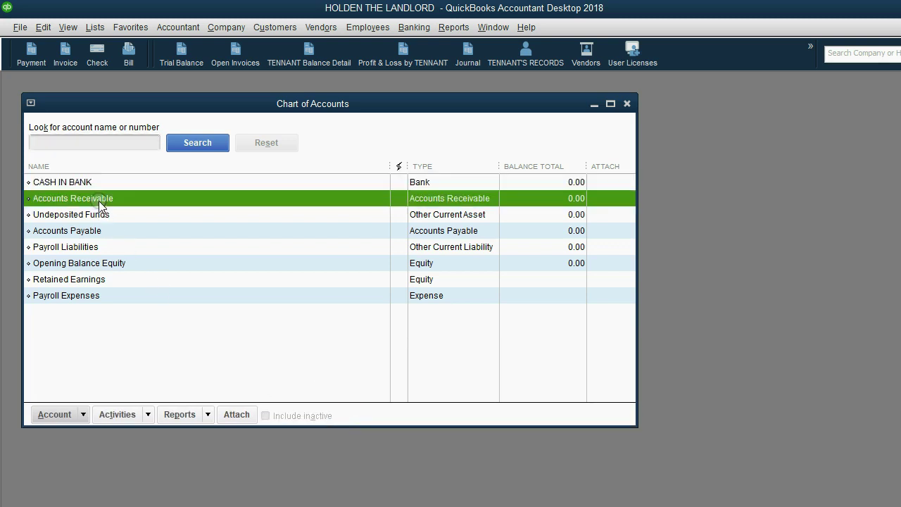
{"action": "left_click", "coordinate": [95, 214]}
{"action": "left_click", "coordinate": [94, 230]}
{"action": "left_click", "coordinate": [97, 246]}
{"action": "left_click", "coordinate": [97, 262]}
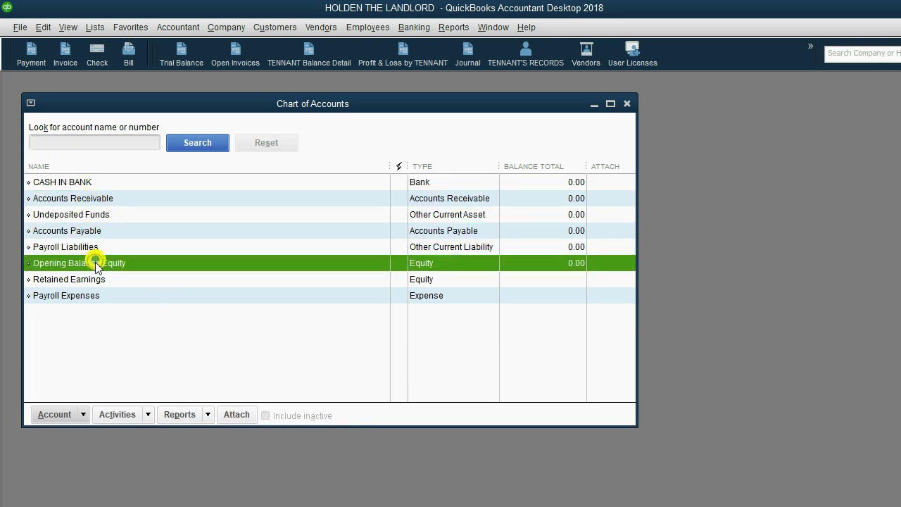
{"action": "left_click", "coordinate": [96, 278]}
{"action": "left_click", "coordinate": [97, 295]}
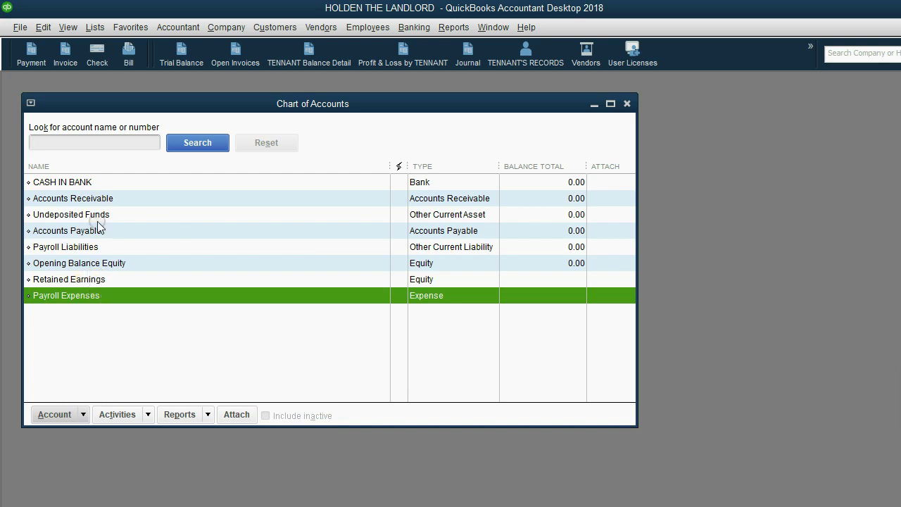
{"action": "left_click", "coordinate": [94, 182]}
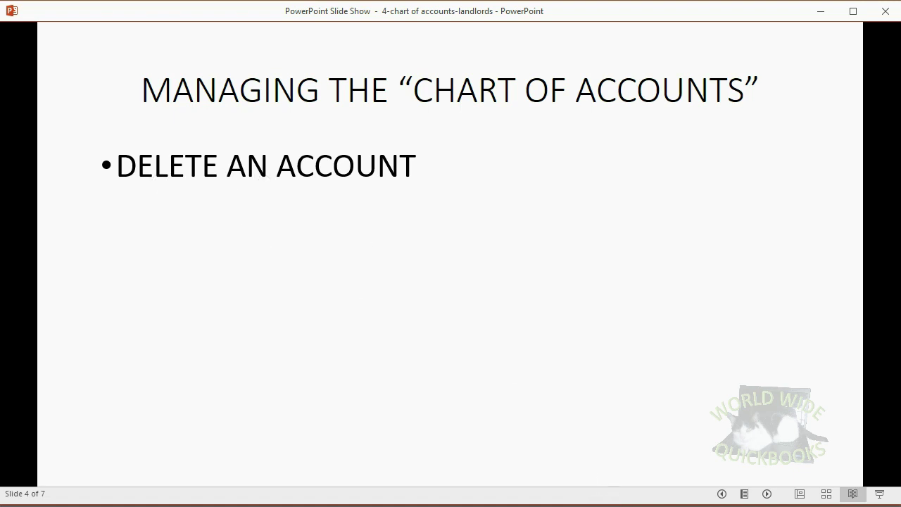
- Switch back to QuickBooks and delete the Retained Earnings account from the Chart of Accounts
{"action": "mouse_move", "coordinate": [638, 505]}
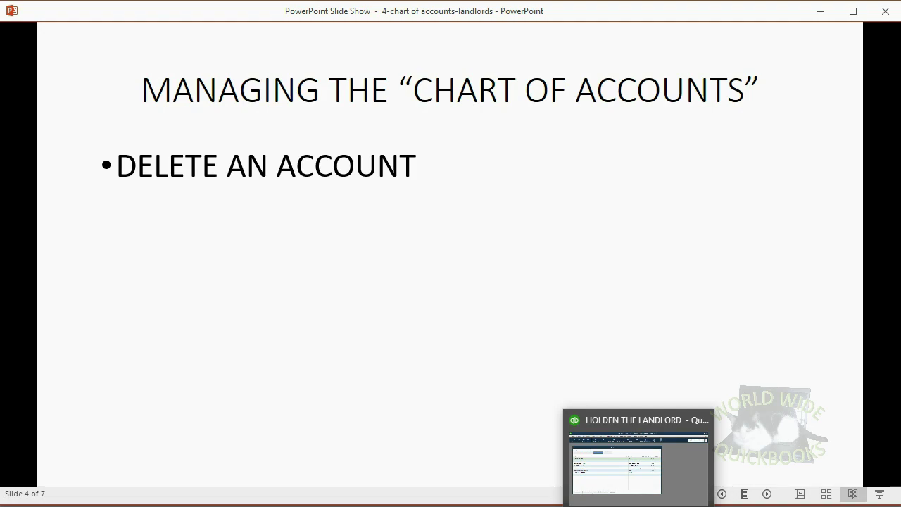
{"action": "left_click", "coordinate": [638, 506]}
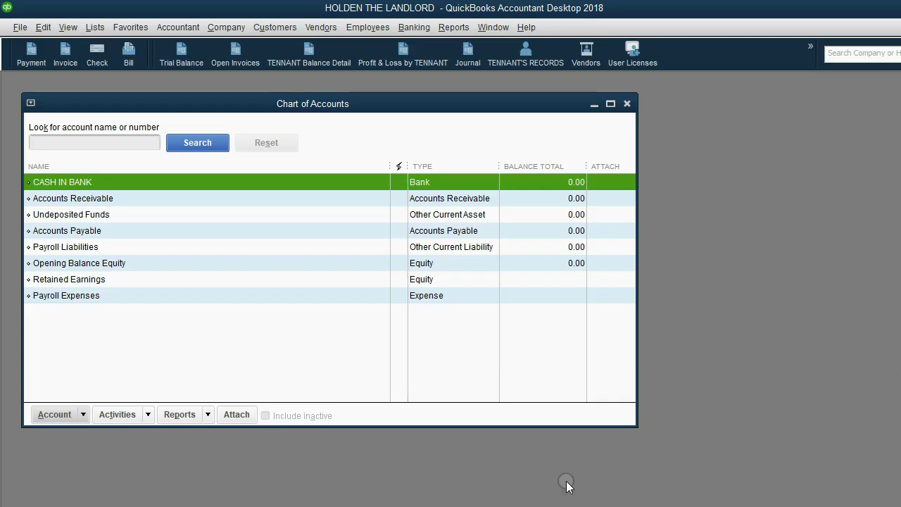
{"action": "left_click", "coordinate": [97, 279]}
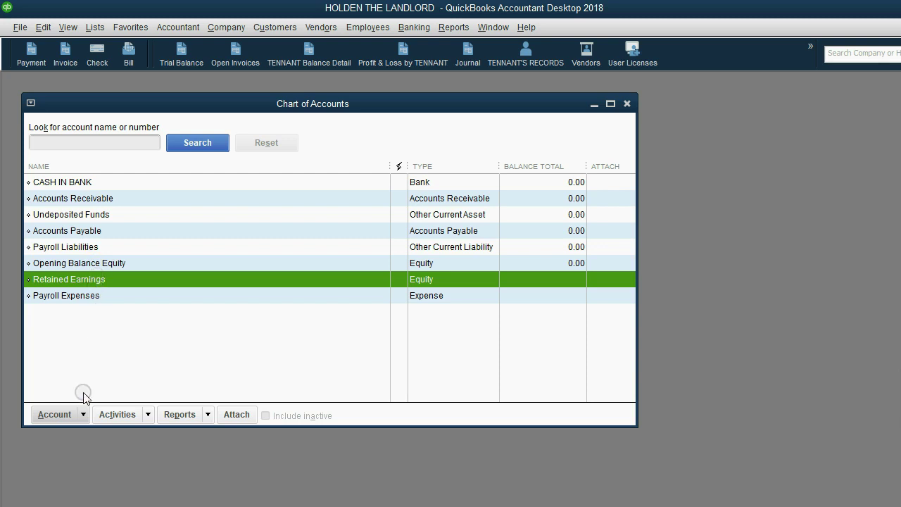
{"action": "left_click", "coordinate": [83, 414]}
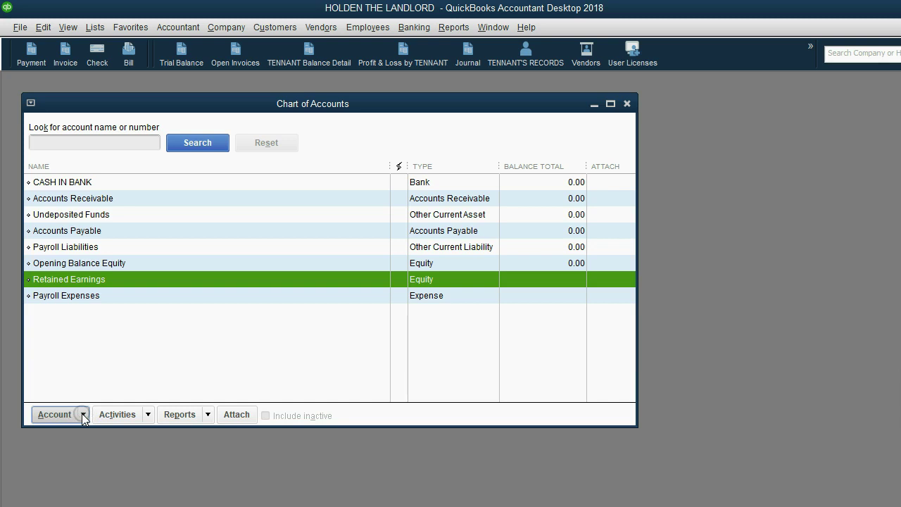
{"action": "left_click", "coordinate": [83, 414]}
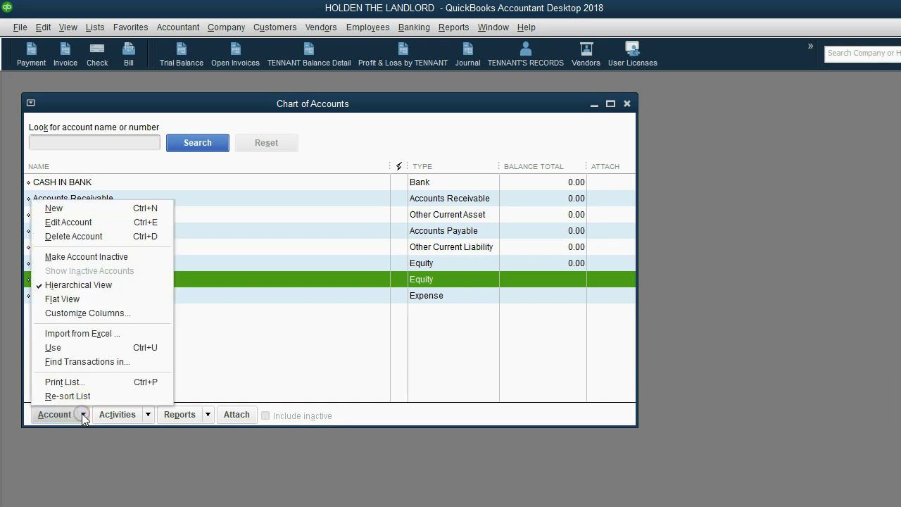
{"action": "left_click", "coordinate": [83, 414]}
{"action": "left_click", "coordinate": [83, 415]}
{"action": "left_click", "coordinate": [84, 415]}
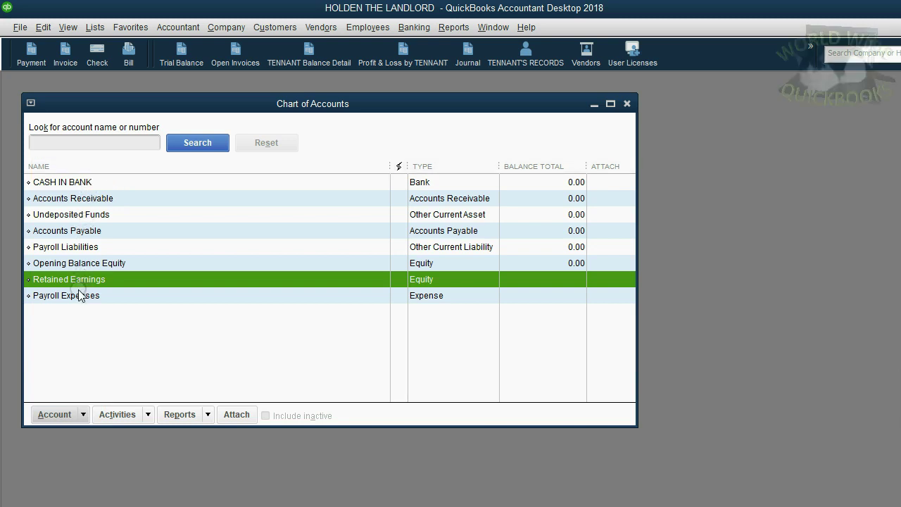
{"action": "left_click", "coordinate": [110, 265]}
{"action": "left_click", "coordinate": [112, 279]}
{"action": "left_click", "coordinate": [83, 416]}
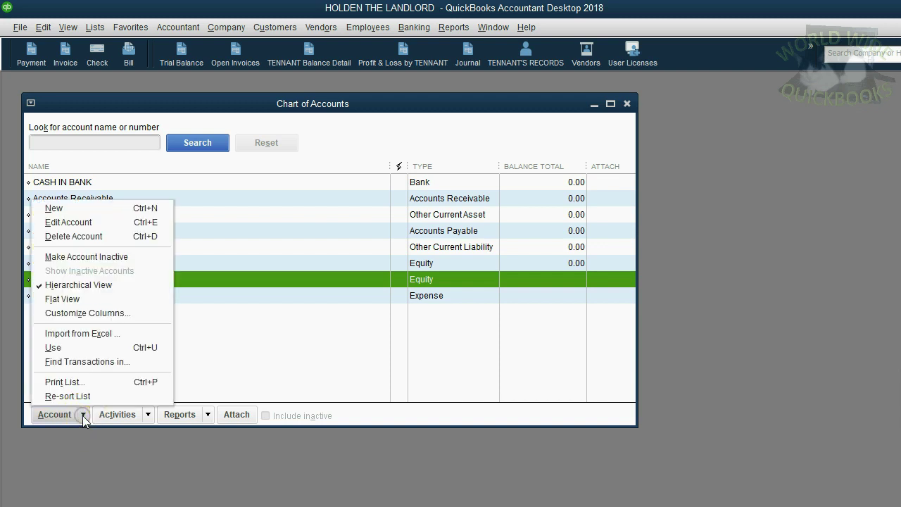
{"action": "left_click", "coordinate": [92, 237]}
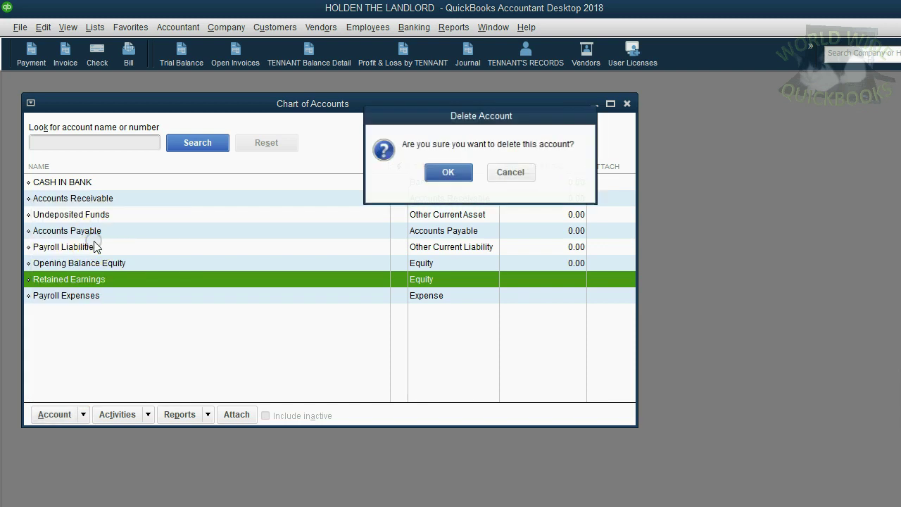
{"action": "left_click", "coordinate": [454, 173]}
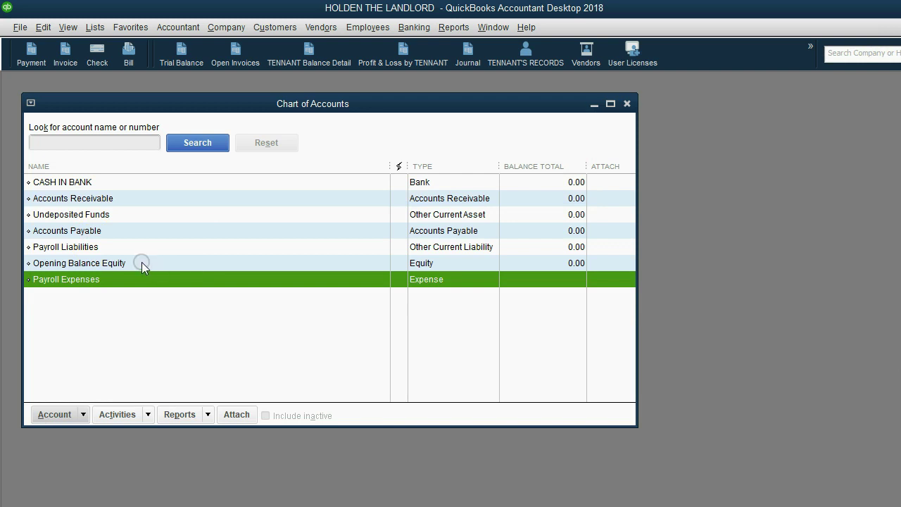
- Try to delete the Payroll Expenses account from the Chart of Accounts
{"action": "left_click", "coordinate": [110, 218]}
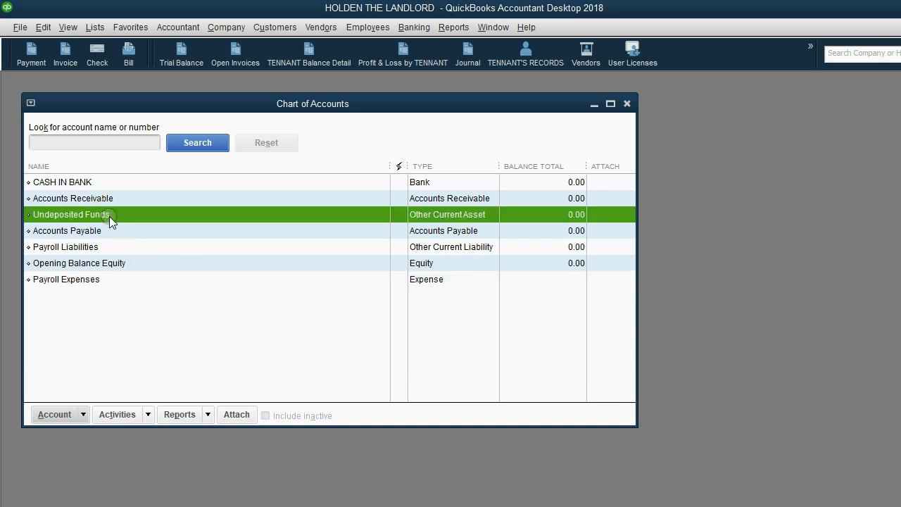
{"action": "left_click", "coordinate": [104, 279]}
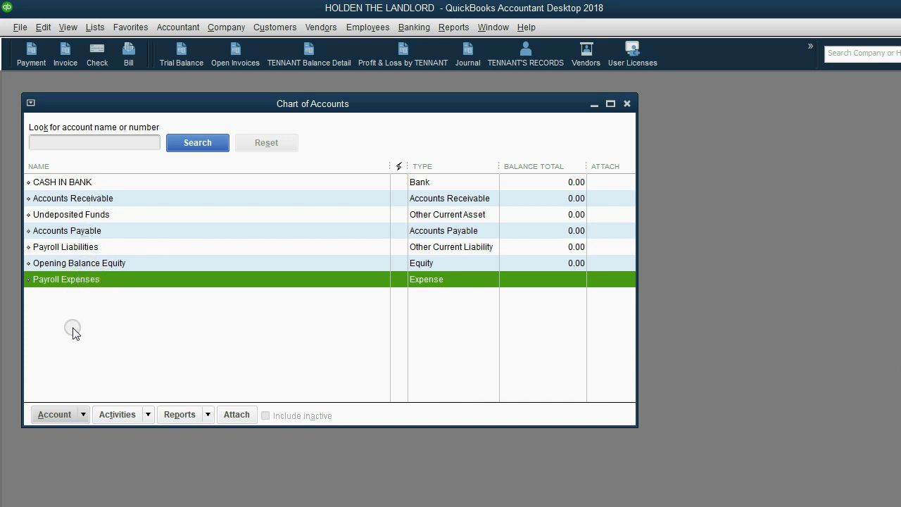
{"action": "left_click", "coordinate": [74, 414]}
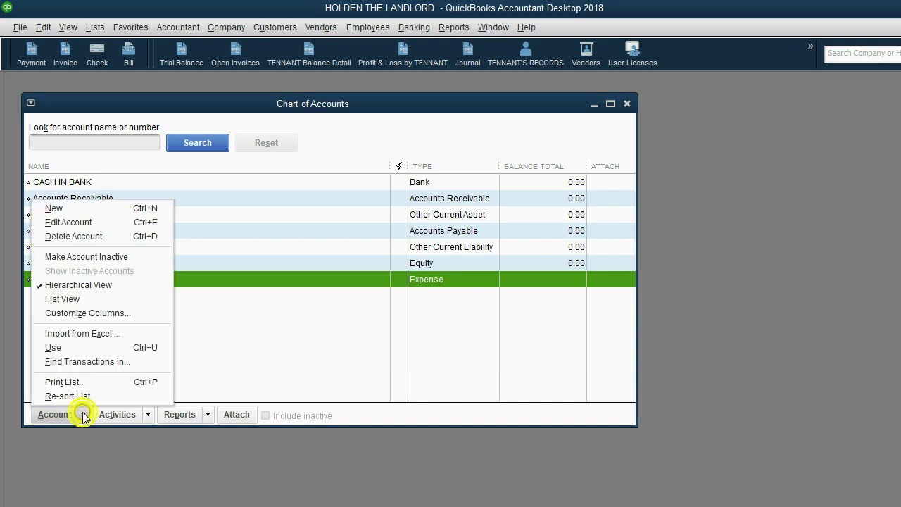
{"action": "left_click", "coordinate": [101, 237]}
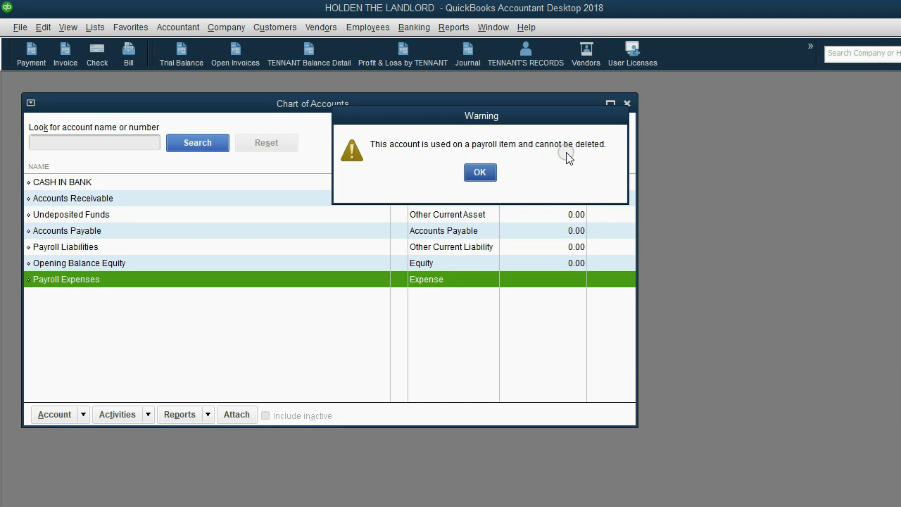
{"action": "left_click", "coordinate": [480, 175]}
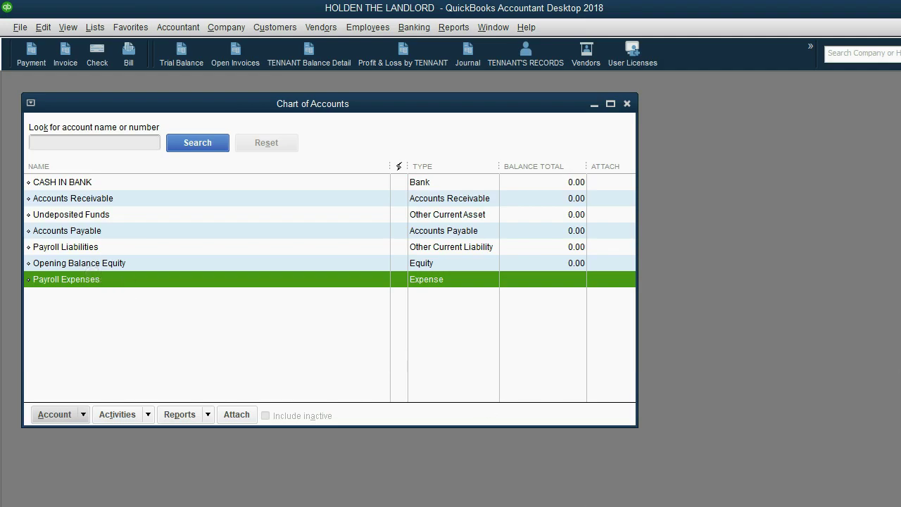
{"action": "key", "text": "alt+Tab"}
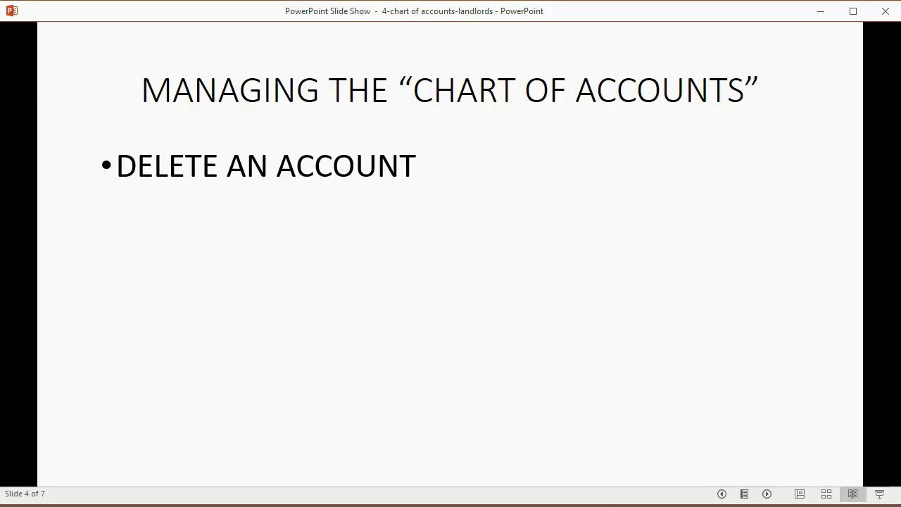
{"action": "left_click", "coordinate": [767, 493]}
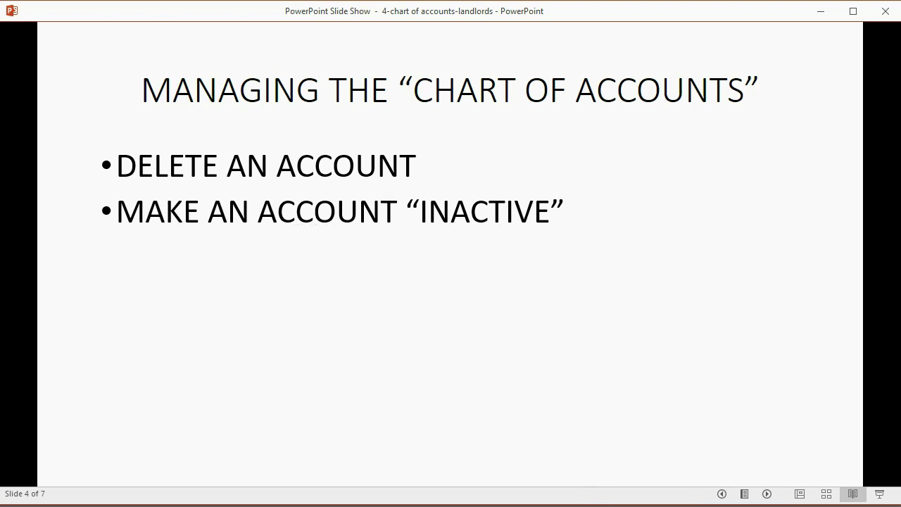
{"action": "mouse_move", "coordinate": [641, 503]}
{"action": "left_click", "coordinate": [641, 458]}
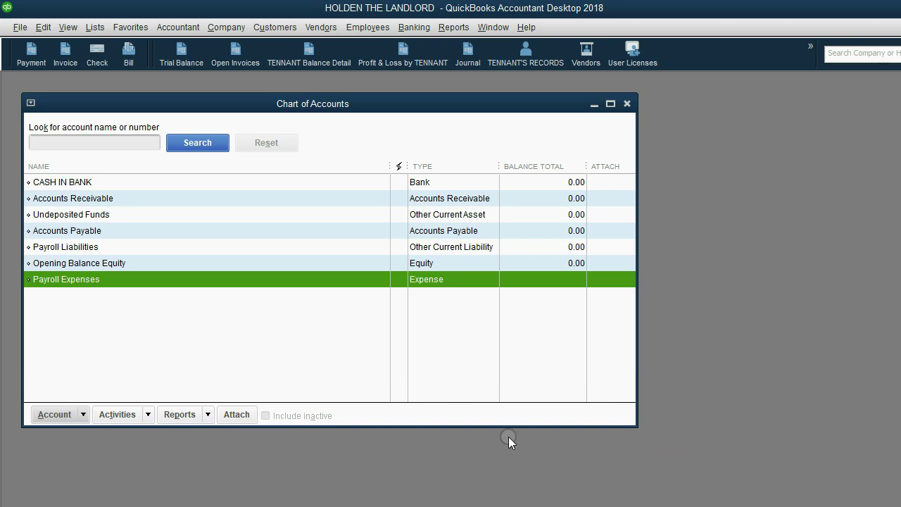
- Make the Payroll Expenses account inactive in the Chart of Accounts
{"action": "left_click", "coordinate": [165, 247]}
{"action": "left_click", "coordinate": [163, 278]}
{"action": "left_click", "coordinate": [83, 415]}
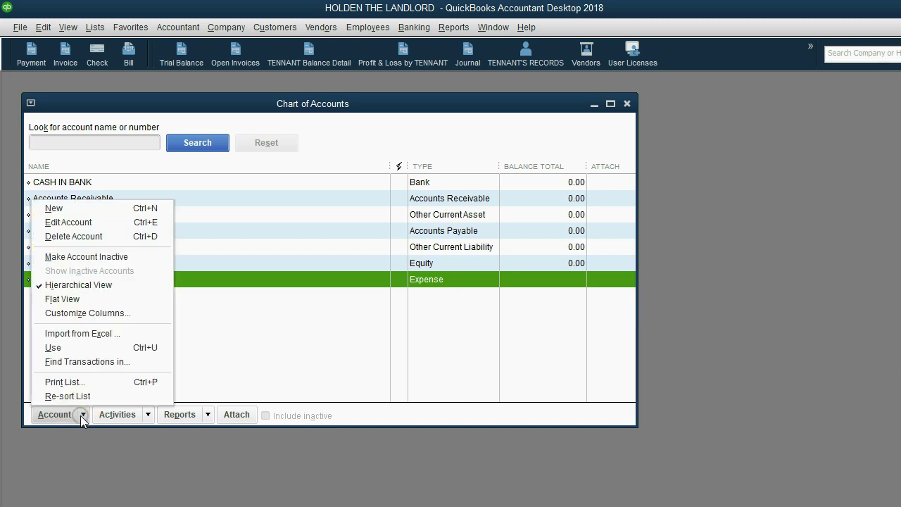
{"action": "left_click", "coordinate": [82, 258]}
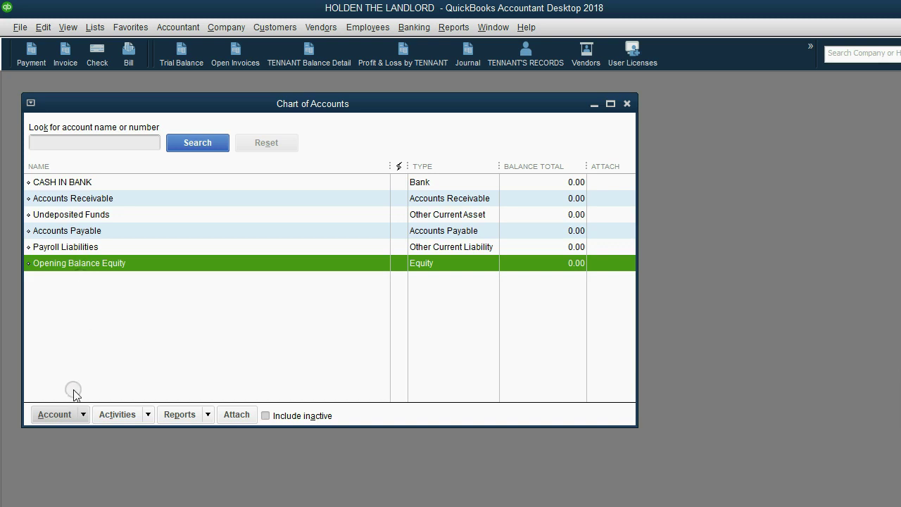
- Include inactive accounts in the Chart of Accounts list
{"action": "left_click", "coordinate": [83, 414]}
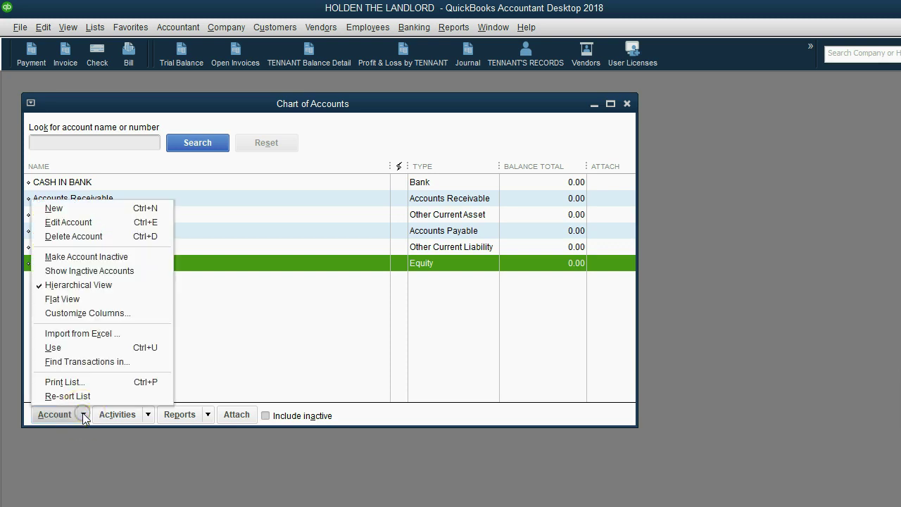
{"action": "left_click", "coordinate": [319, 332]}
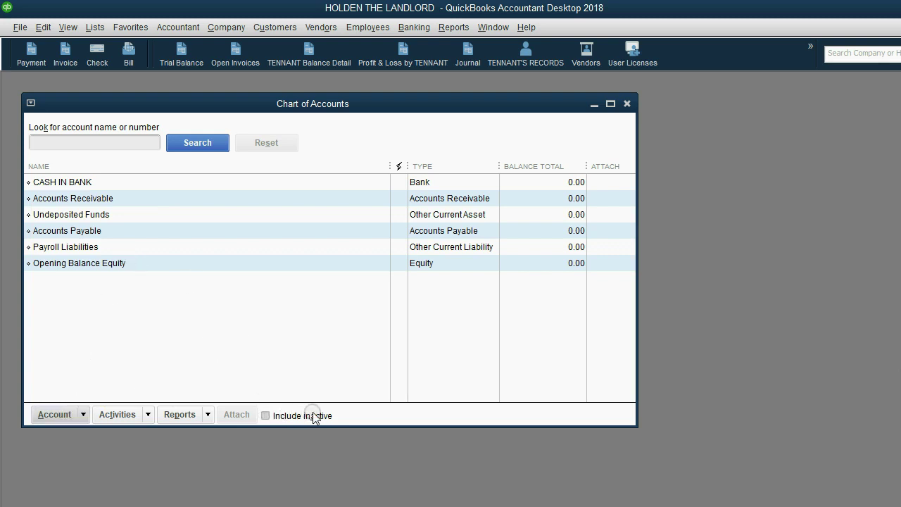
{"action": "left_click", "coordinate": [265, 416]}
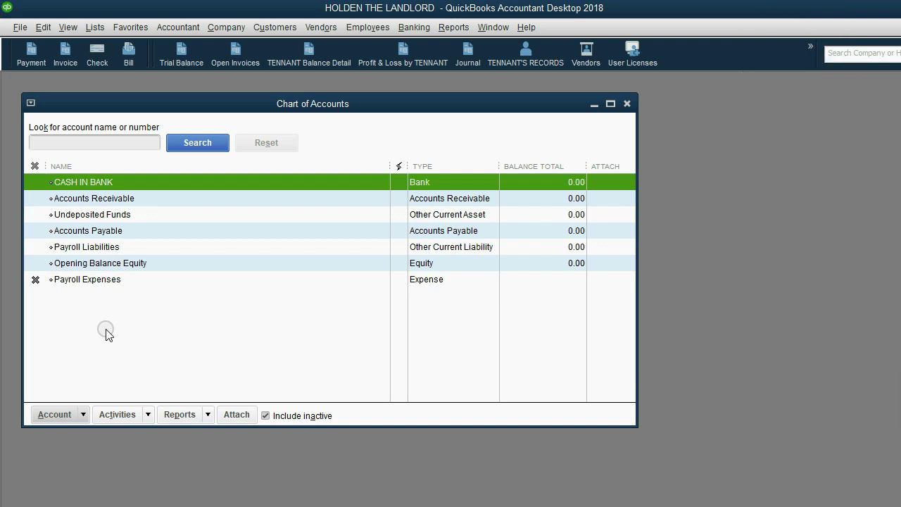
- Make the inactive Payroll Expenses account active again
{"action": "left_click", "coordinate": [92, 283]}
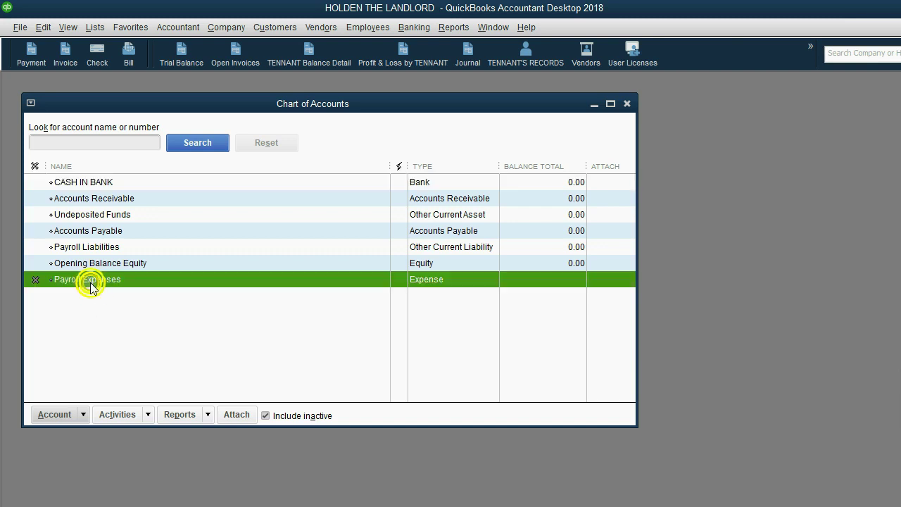
{"action": "left_click", "coordinate": [83, 414]}
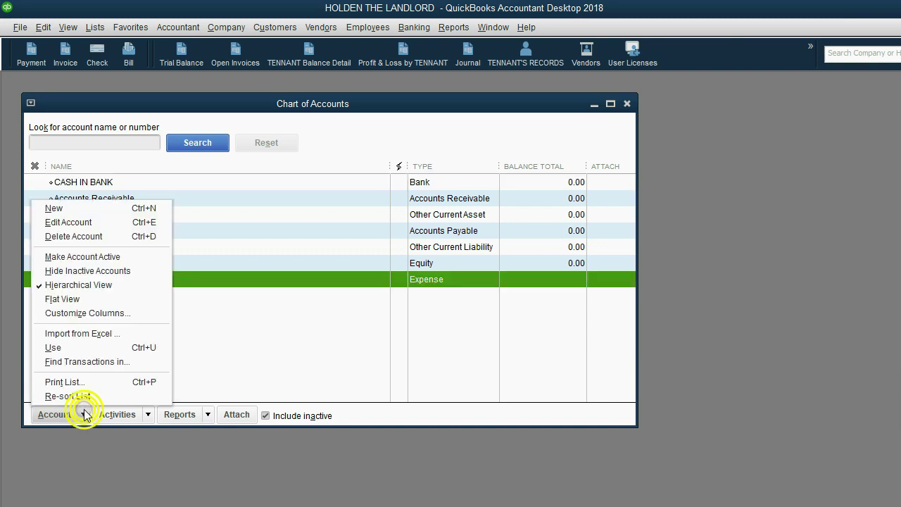
{"action": "left_click", "coordinate": [82, 257]}
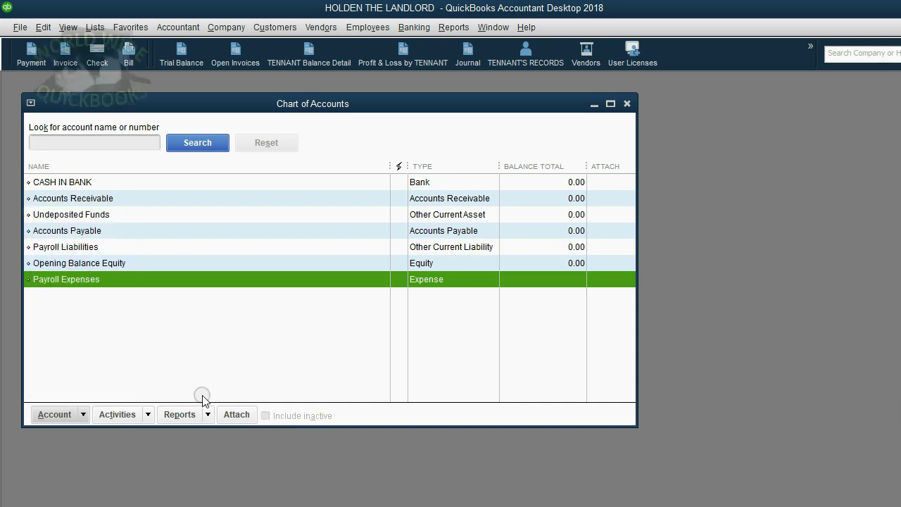
{"action": "left_click", "coordinate": [265, 416]}
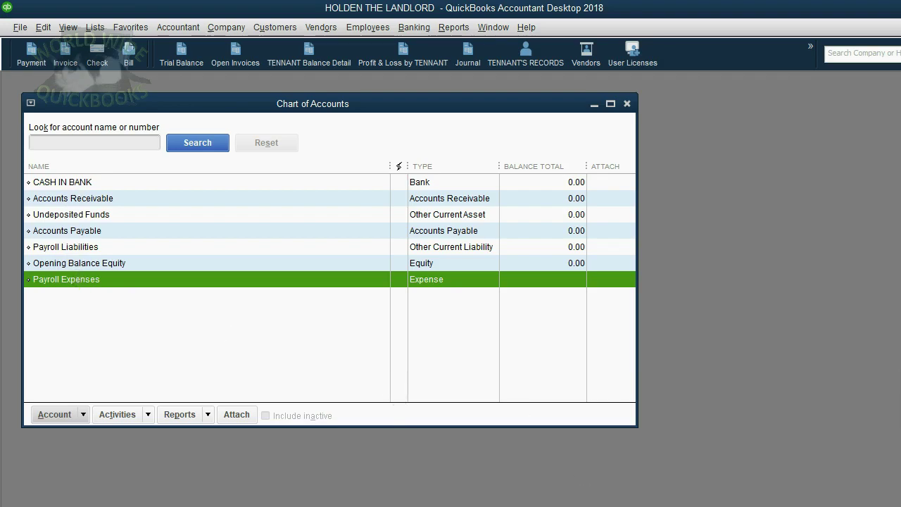
- Switch to the PowerPoint slide show and review the Chart of Accounts slides up to slide 7, showing the sample account names and types
{"action": "key", "text": "alt+Tab"}
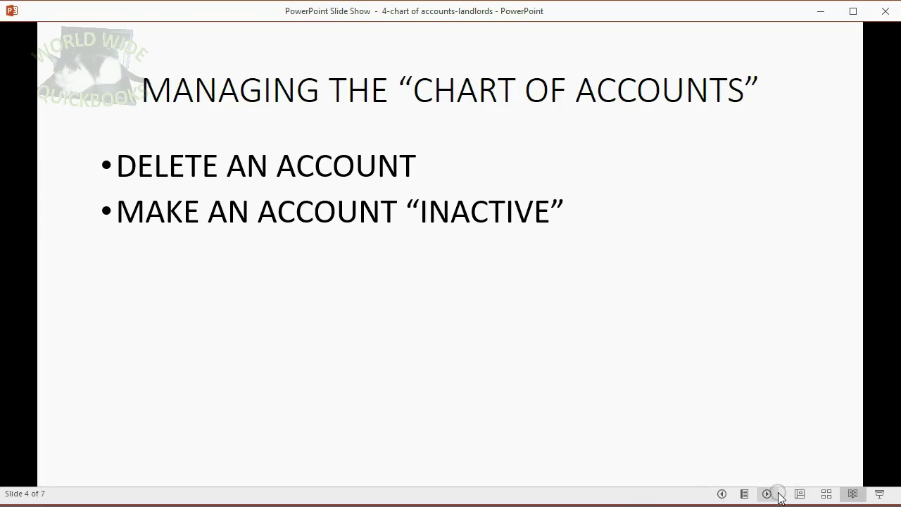
{"action": "left_click", "coordinate": [767, 493]}
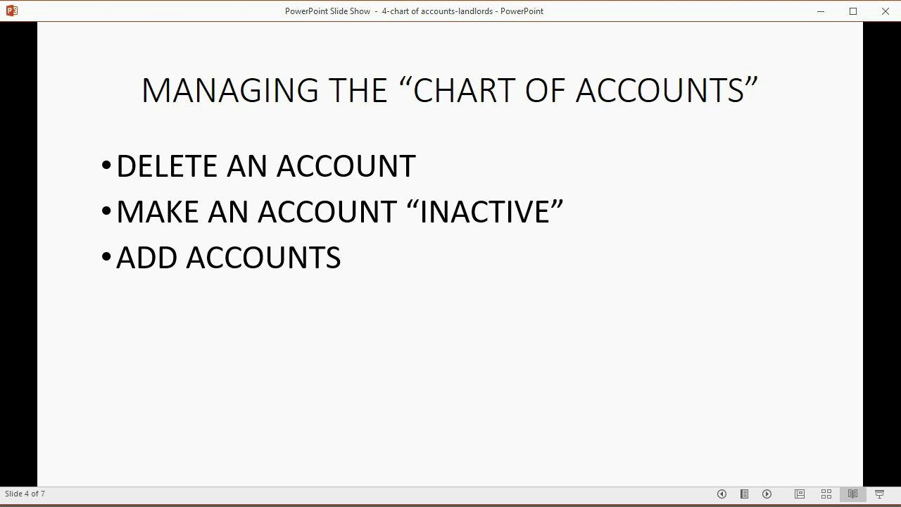
{"action": "key", "text": "Right"}
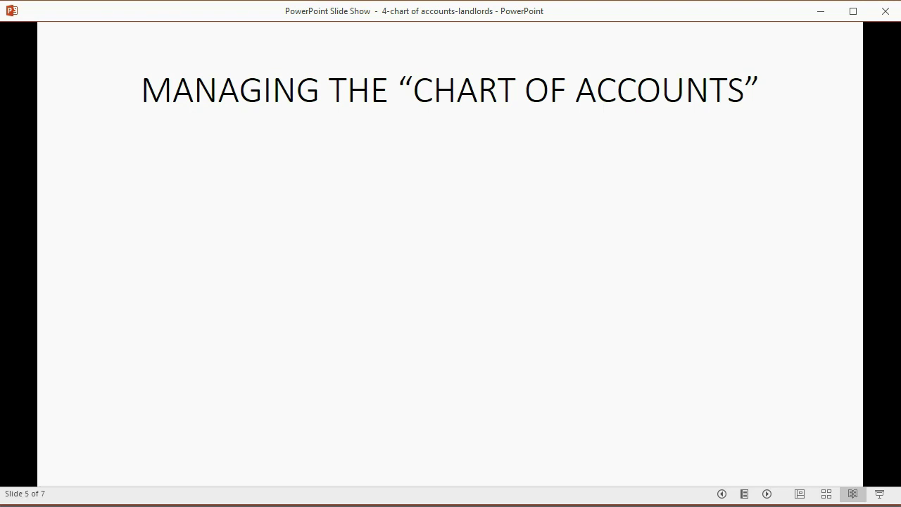
{"action": "key", "text": "Right"}
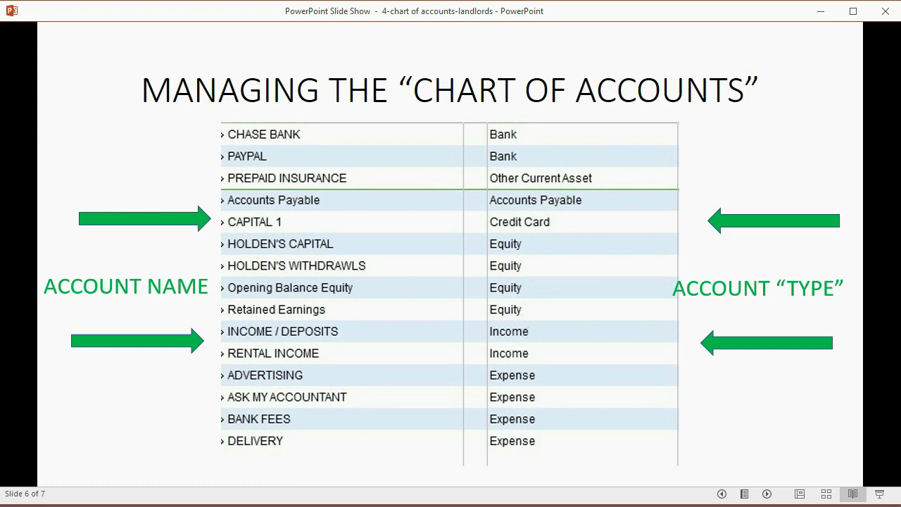
{"action": "key", "text": "Right"}
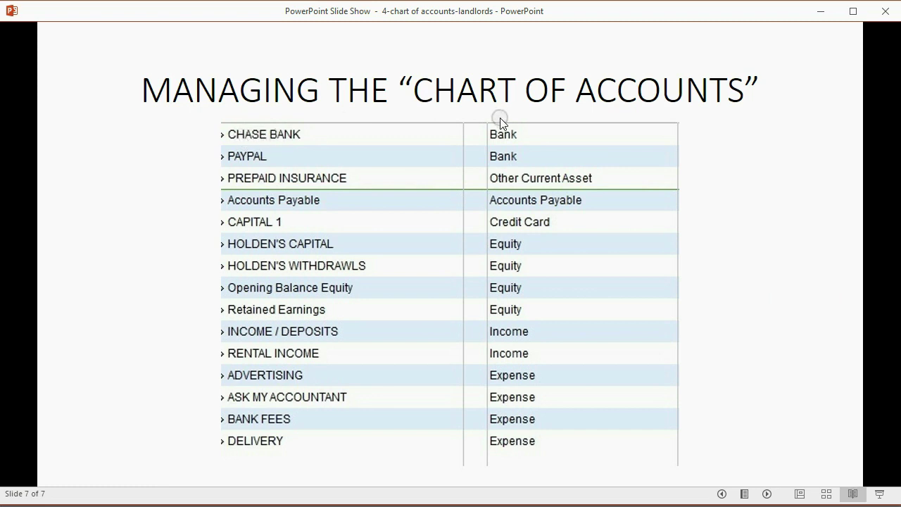
{"action": "left_click", "coordinate": [504, 138]}
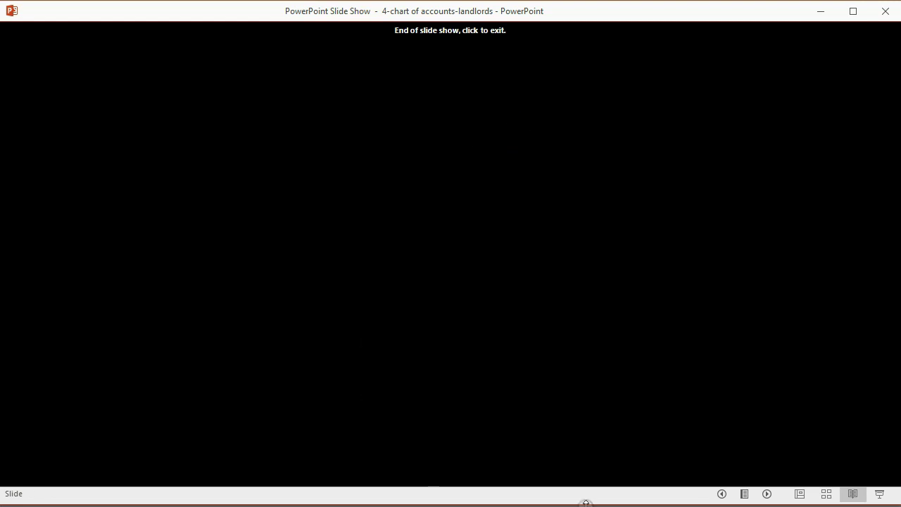
{"action": "left_click", "coordinate": [722, 493]}
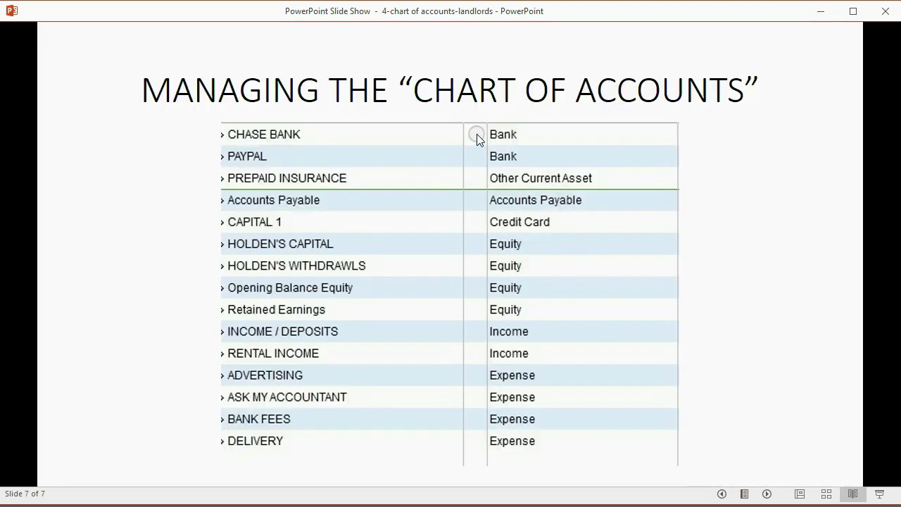
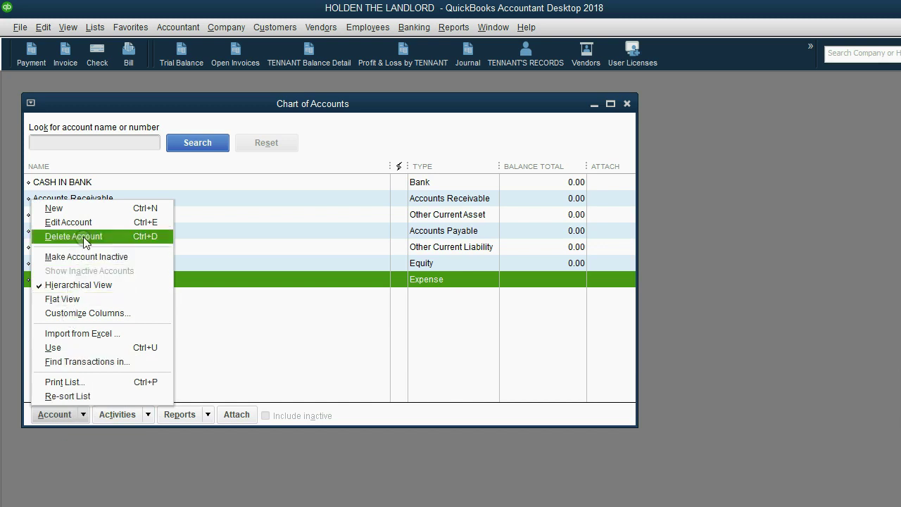
{"action": "left_click", "coordinate": [83, 208]}
{"action": "left_click_drag", "start_coordinate": [139, 147], "coordinate": [287, 145]}
{"action": "left_click", "coordinate": [587, 505]}
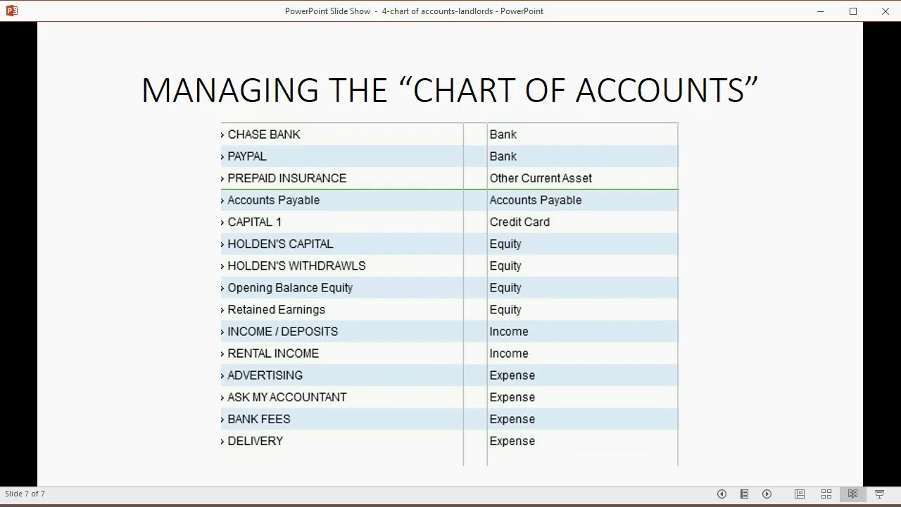
{"action": "left_click", "coordinate": [612, 501]}
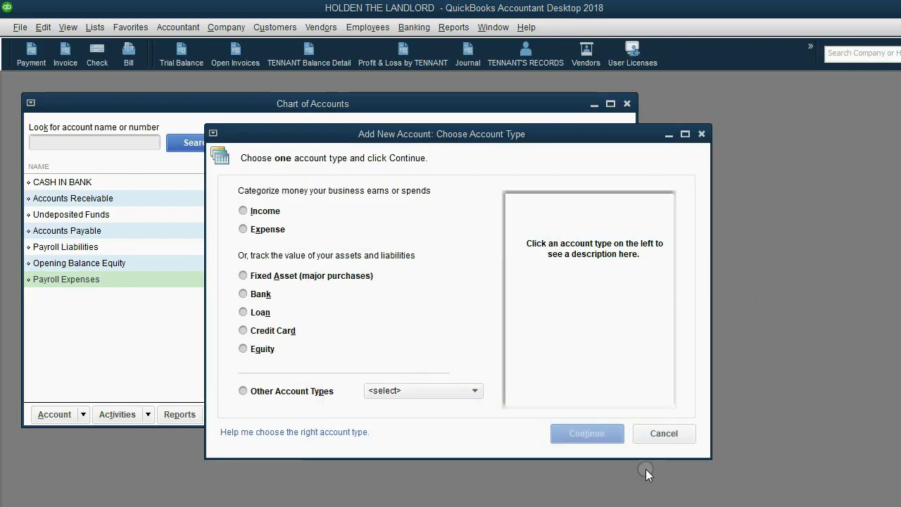
{"action": "left_click", "coordinate": [651, 440]}
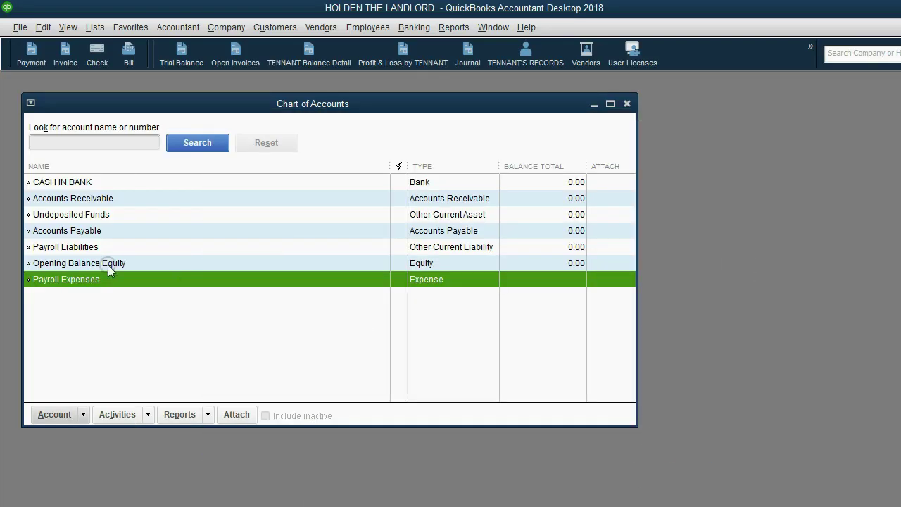
- Rename the CASH IN BANK account to CHASE BANK and save the change
{"action": "left_click", "coordinate": [92, 183]}
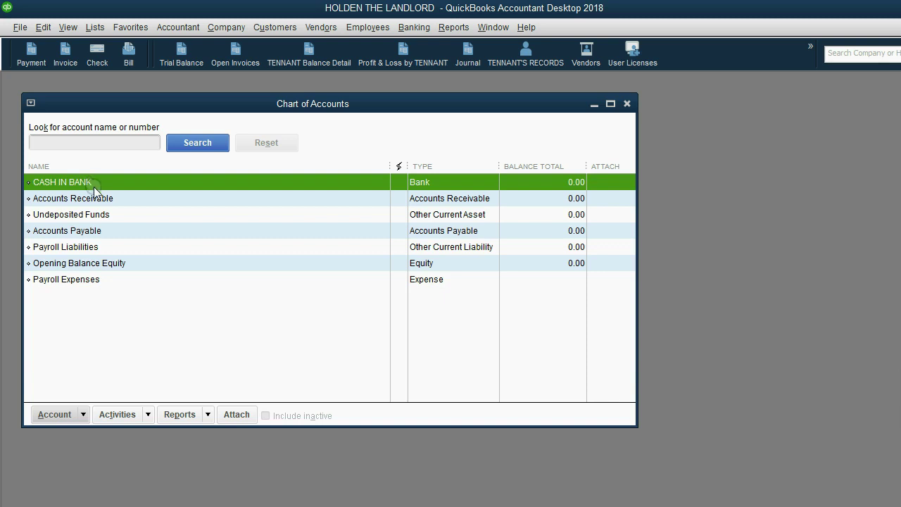
{"action": "left_click", "coordinate": [82, 416]}
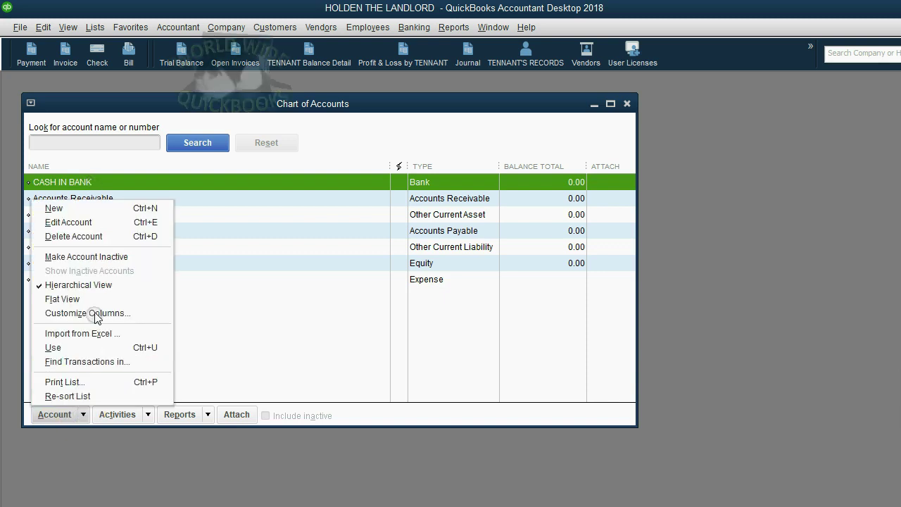
{"action": "left_click", "coordinate": [101, 233]}
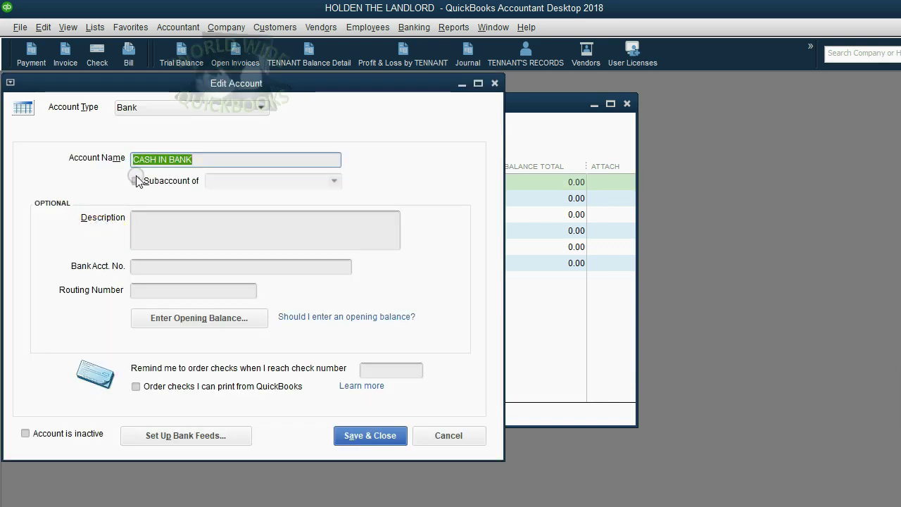
{"action": "left_click_drag", "start_coordinate": [156, 162], "coordinate": [121, 164]}
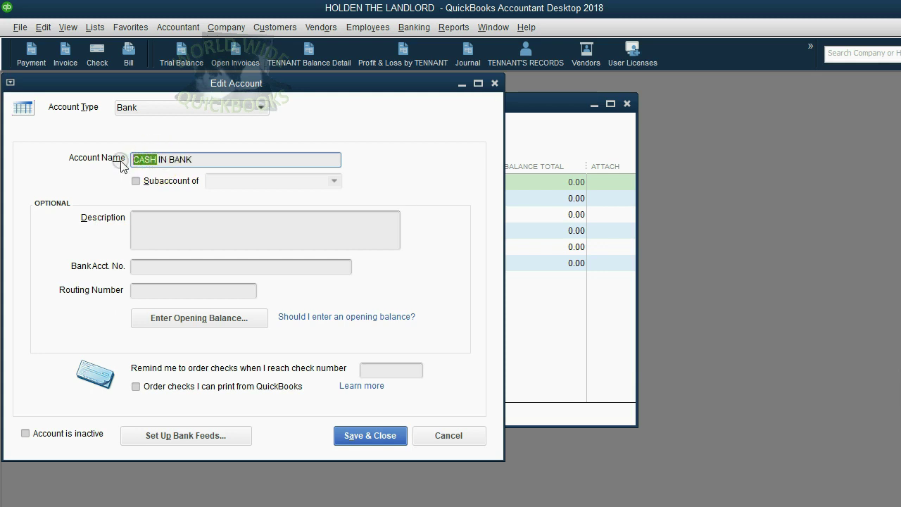
{"action": "type", "text": "CHASE"}
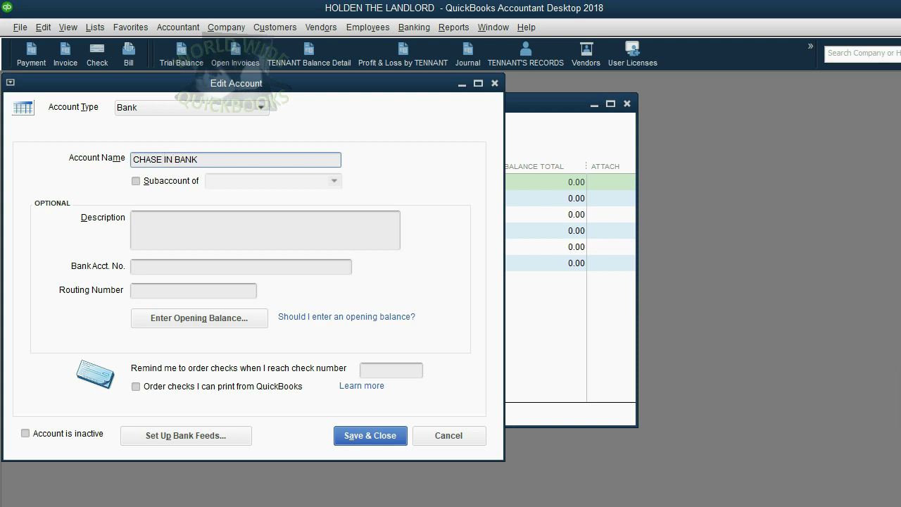
{"action": "key", "text": "Delete"}
{"action": "key", "text": "Delete"}
{"action": "key", "text": "Delete"}
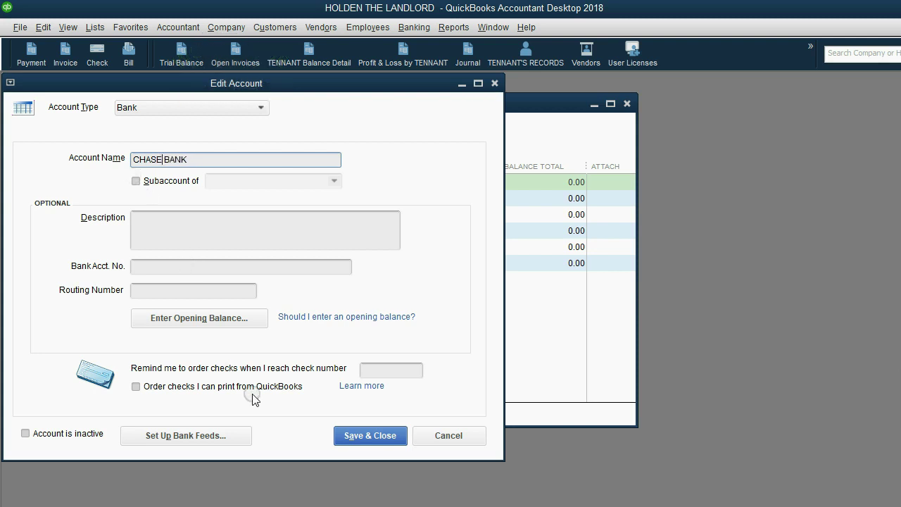
{"action": "left_click", "coordinate": [377, 434]}
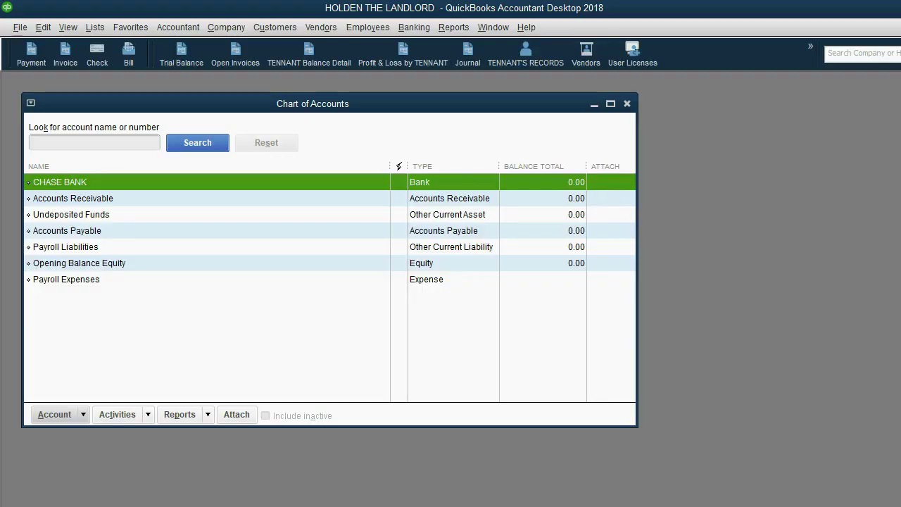
- Return from the PowerPoint slide show to QuickBooks and start a new account of type Bank in the Chart of Accounts
{"action": "left_click", "coordinate": [54, 197]}
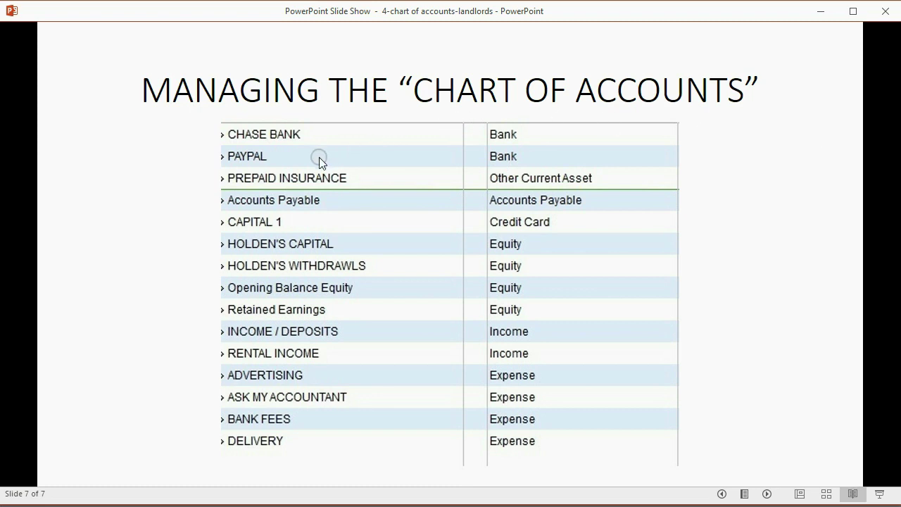
{"action": "mouse_move", "coordinate": [615, 502]}
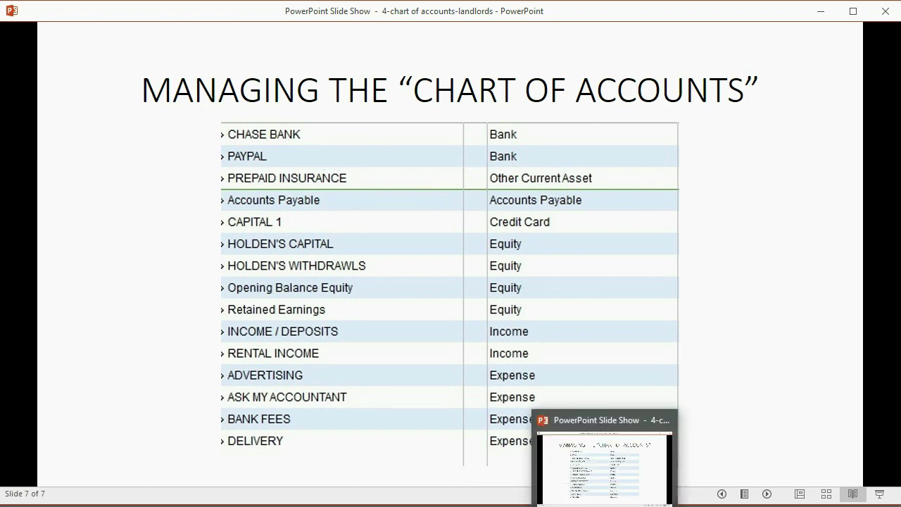
{"action": "left_click", "coordinate": [616, 465]}
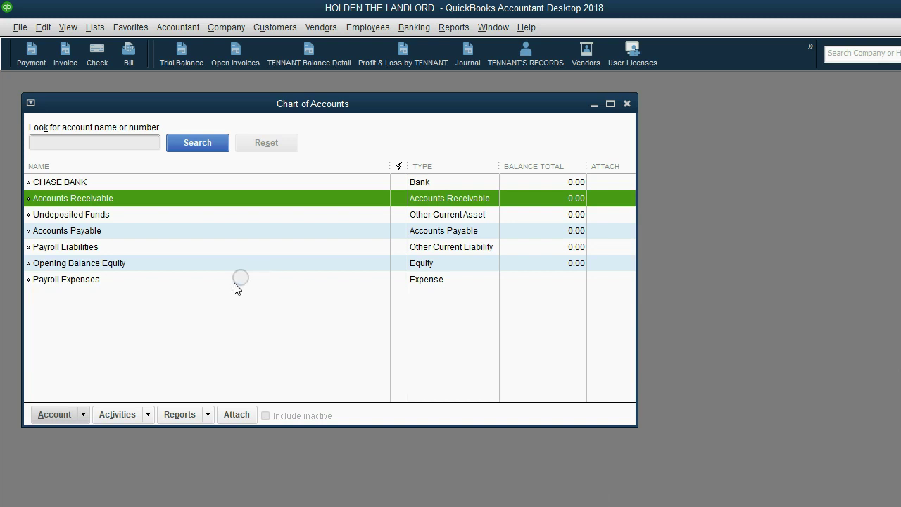
{"action": "left_click", "coordinate": [83, 414]}
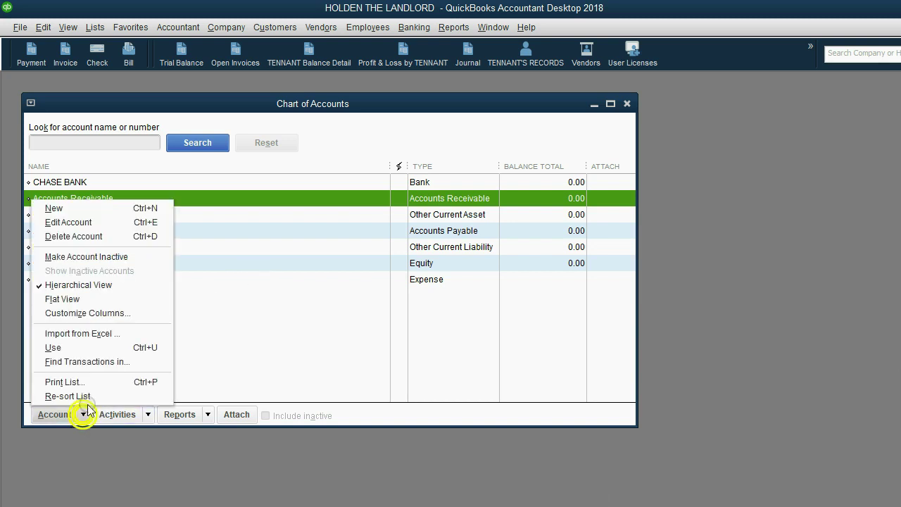
{"action": "left_click", "coordinate": [92, 209]}
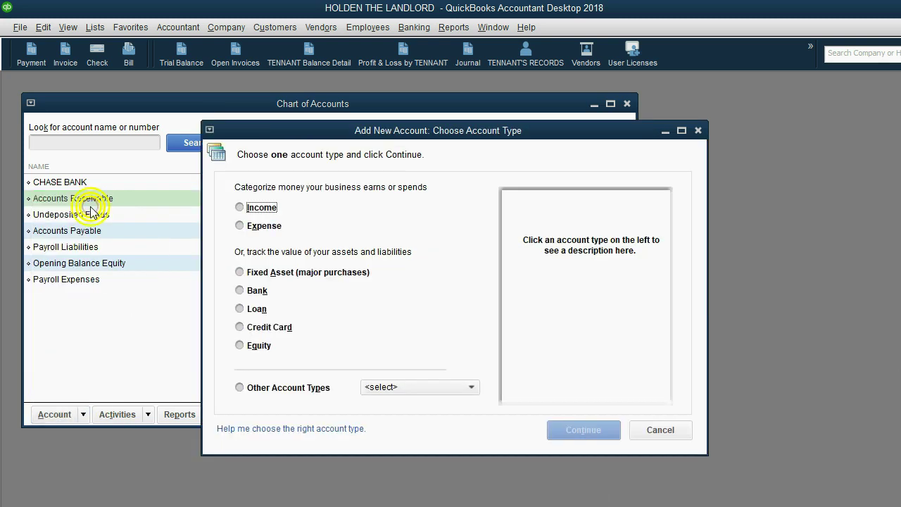
{"action": "left_click", "coordinate": [256, 295]}
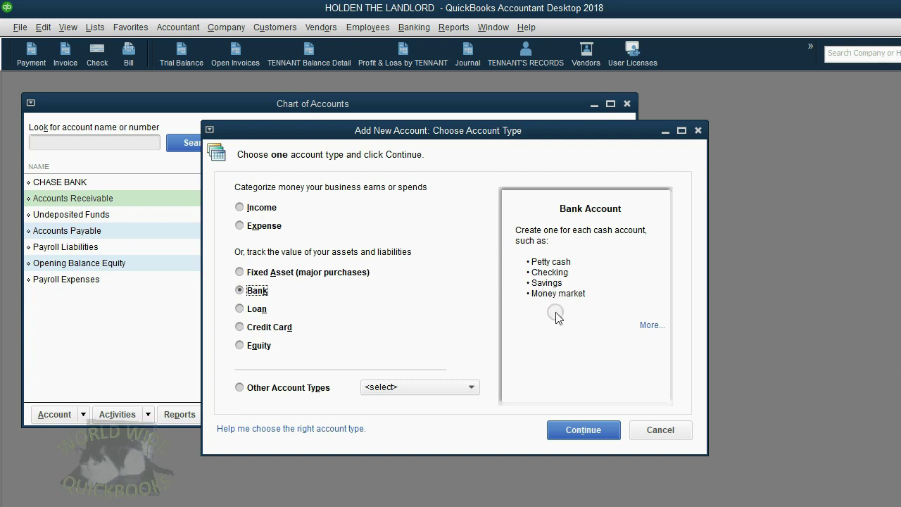
{"action": "left_click", "coordinate": [584, 430]}
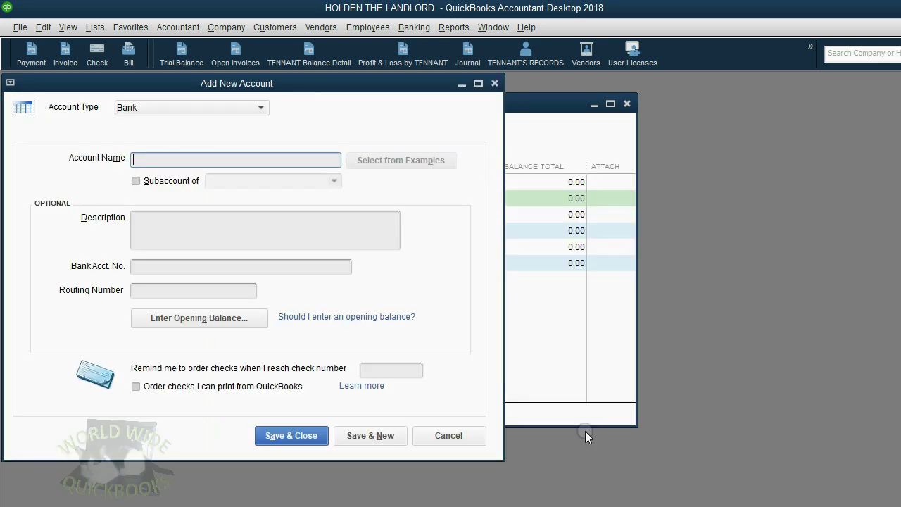
- Keep the account type as Bank, name the account PAYPAL, and save it with a blank form open for another account
{"action": "left_click_drag", "start_coordinate": [157, 84], "coordinate": [401, 107]}
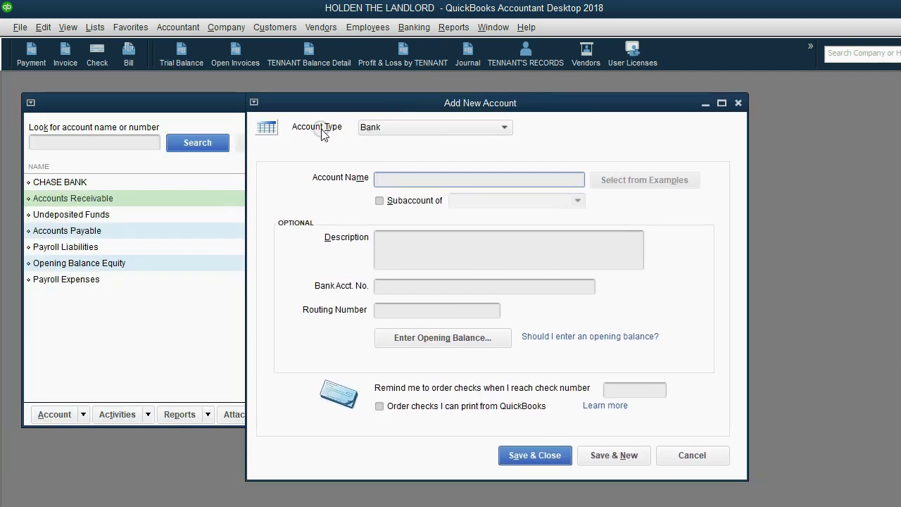
{"action": "left_click", "coordinate": [373, 129]}
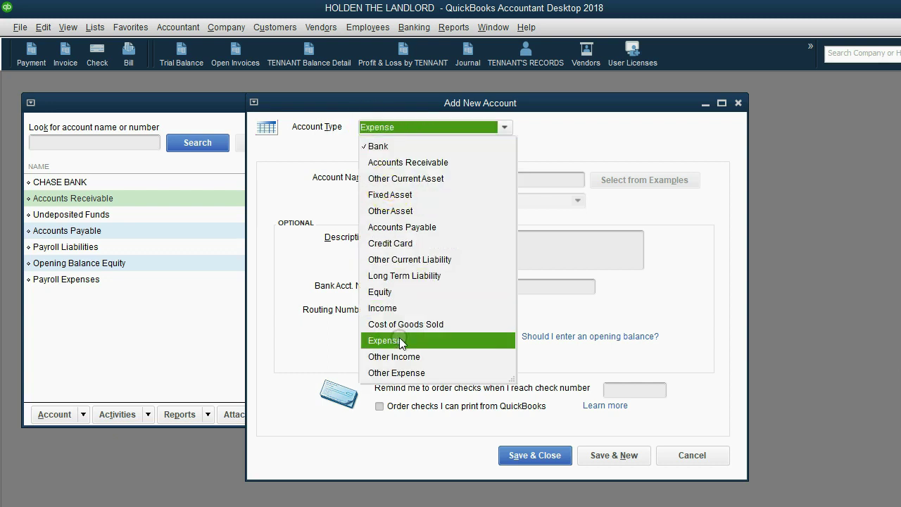
{"action": "left_click", "coordinate": [408, 148]}
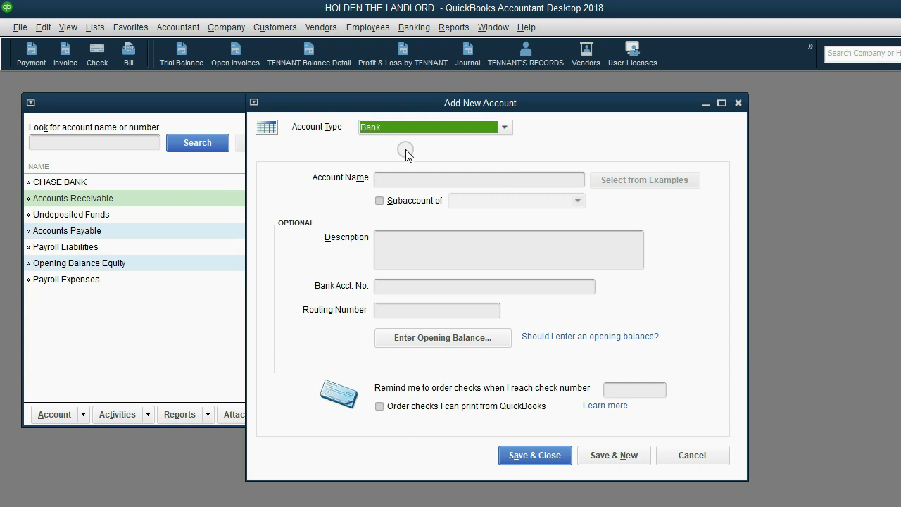
{"action": "left_click", "coordinate": [415, 180]}
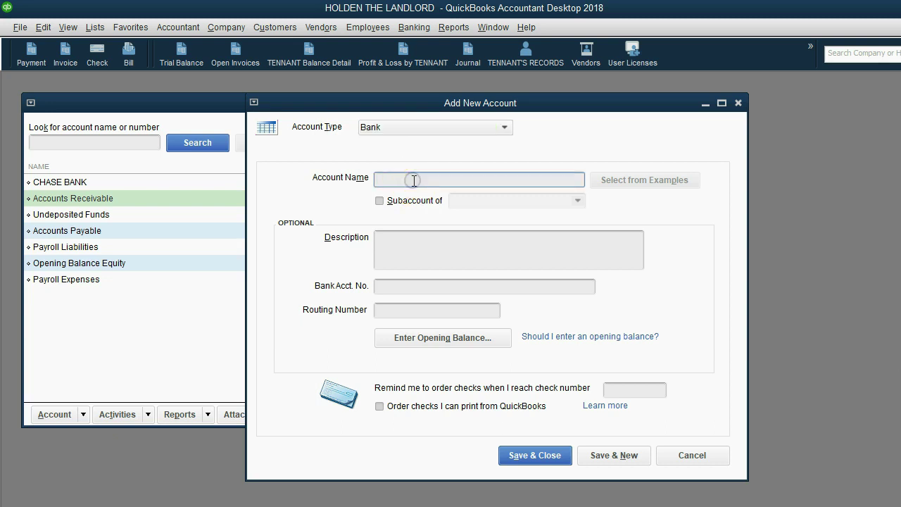
{"action": "type", "text": "PAYPAL"}
{"action": "left_click", "coordinate": [613, 455]}
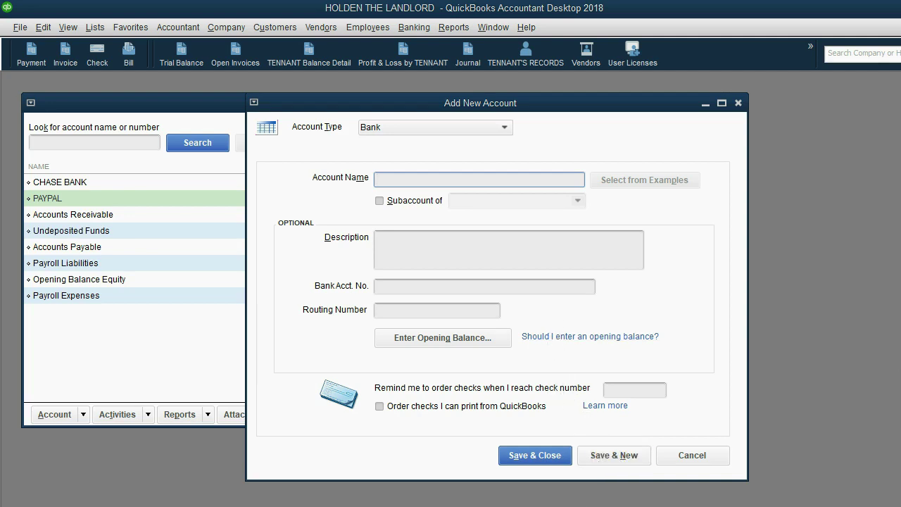
{"action": "key", "text": "alt+Tab"}
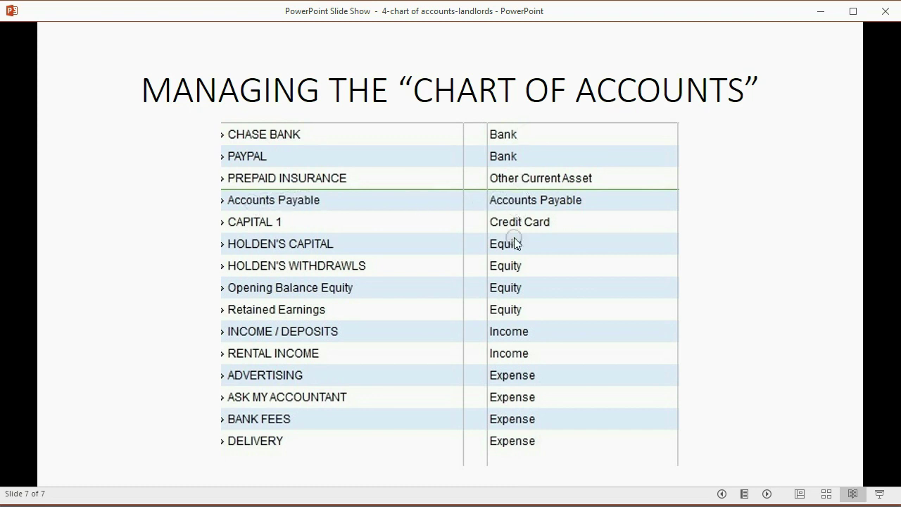
{"action": "key", "text": "alt+Tab"}
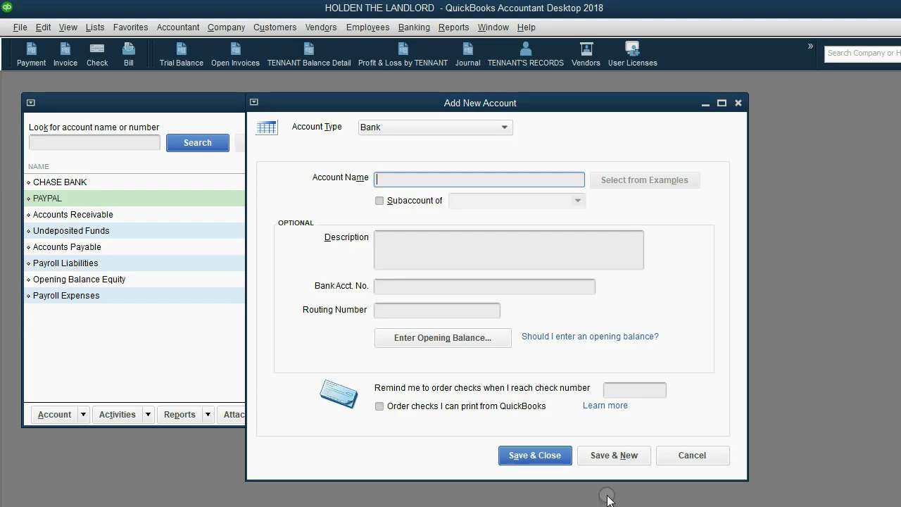
{"action": "left_click", "coordinate": [444, 125]}
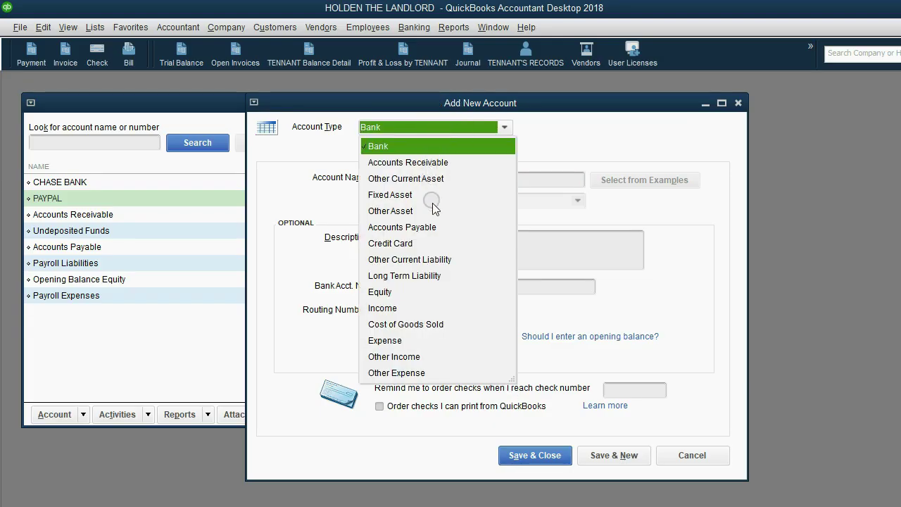
{"action": "left_click", "coordinate": [425, 227]}
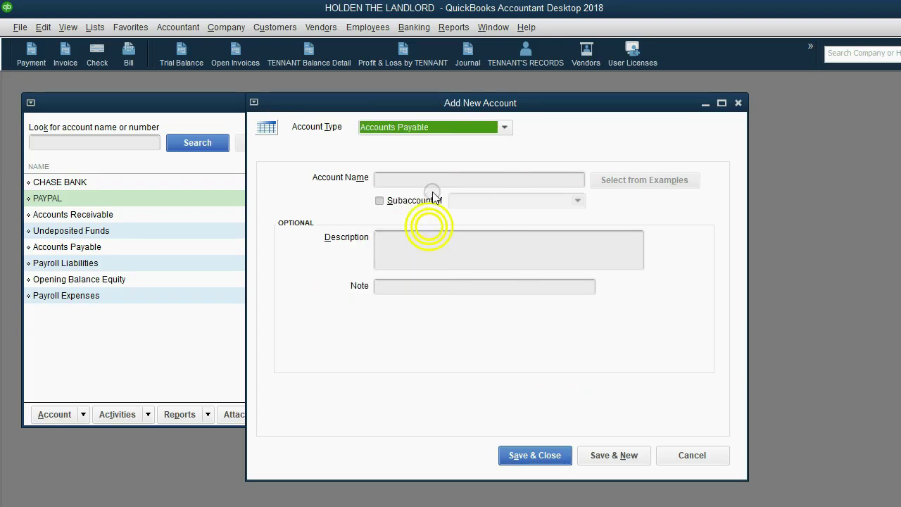
{"action": "type", "text": "ACCO"}
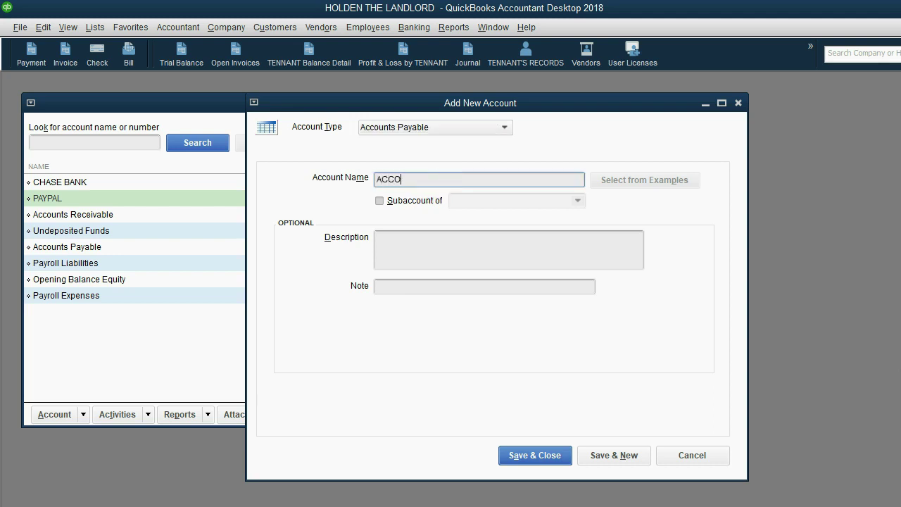
{"action": "type", "text": "UNTS PAYABLE"}
{"action": "key", "text": "BackSpace"}
{"action": "key", "text": "BackSpace"}
{"action": "key", "text": "BackSpace"}
{"action": "key", "text": "BackSpace"}
{"action": "key", "text": "BackSpace"}
{"action": "key", "text": "BackSpace"}
{"action": "key", "text": "BackSpace"}
{"action": "key", "text": "BackSpace"}
{"action": "key", "text": "BackSpace"}
{"action": "key", "text": "BackSpace"}
{"action": "key", "text": "BackSpace"}
{"action": "key", "text": "BackSpace"}
{"action": "key", "text": "BackSpace"}
{"action": "key", "text": "Escape"}
{"action": "left_click", "coordinate": [479, 172]}
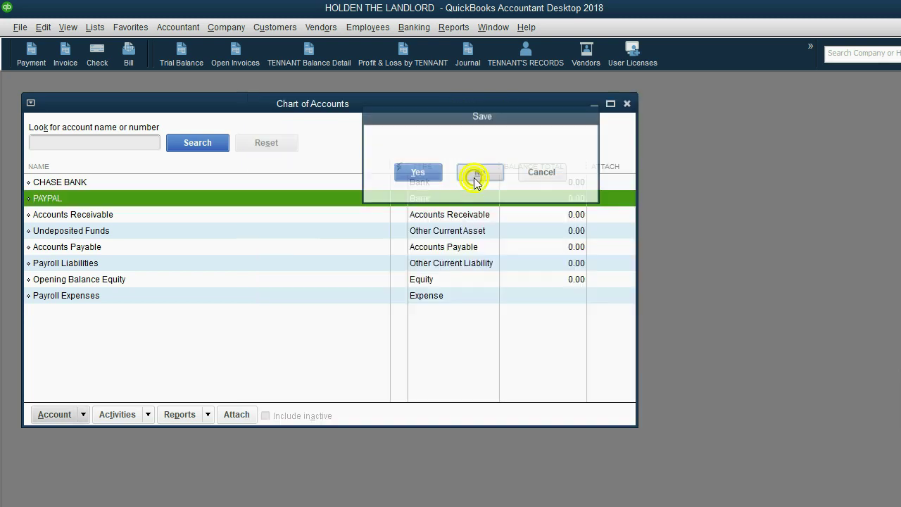
- Check the sample list on the slide, add a Credit Card account named CAPITAL 1, and save it with a new blank form open
{"action": "left_click", "coordinate": [143, 252]}
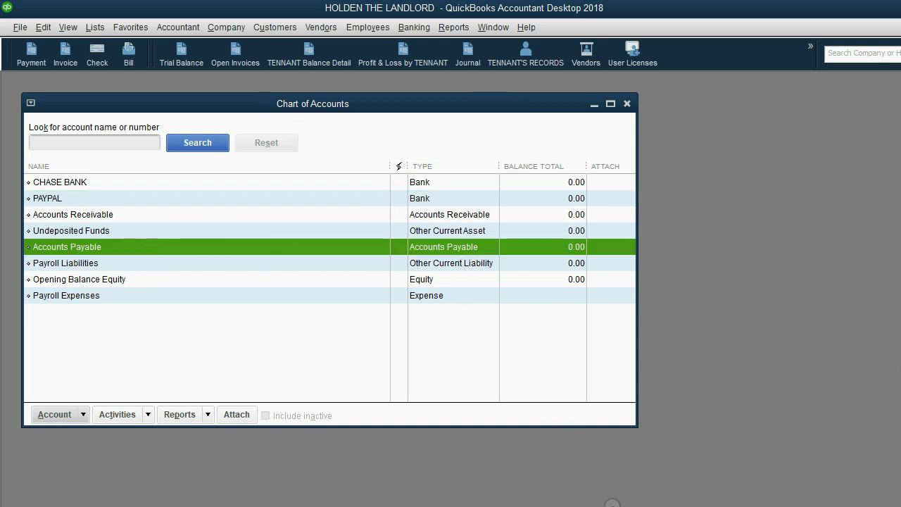
{"action": "key", "text": "alt+Tab"}
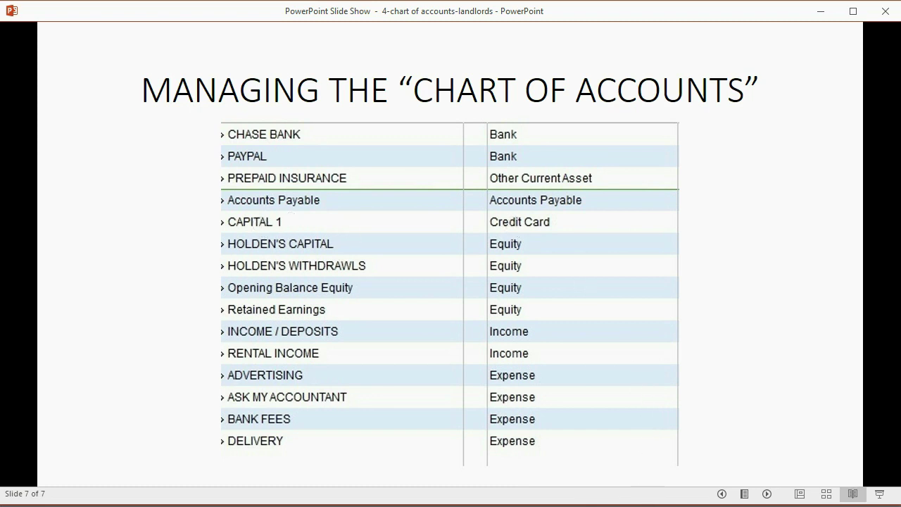
{"action": "key", "text": "alt+Tab"}
{"action": "left_click", "coordinate": [84, 418]}
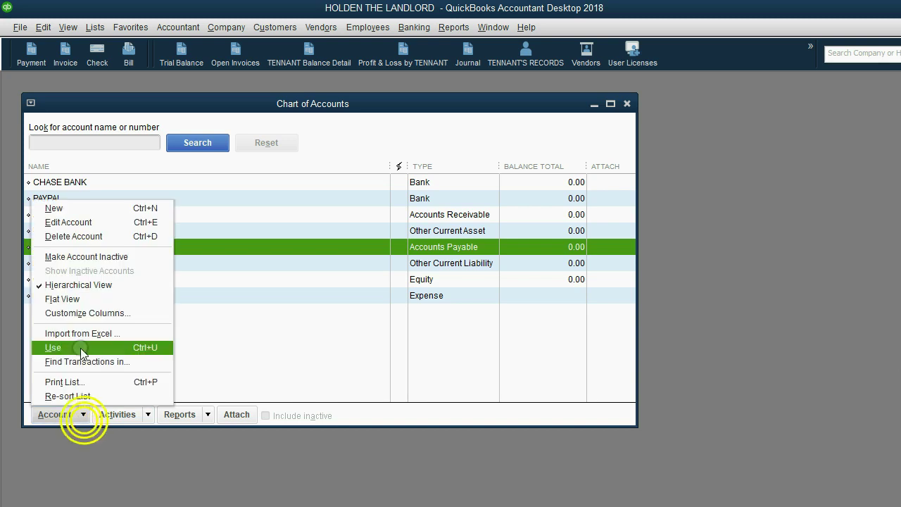
{"action": "left_click", "coordinate": [107, 211]}
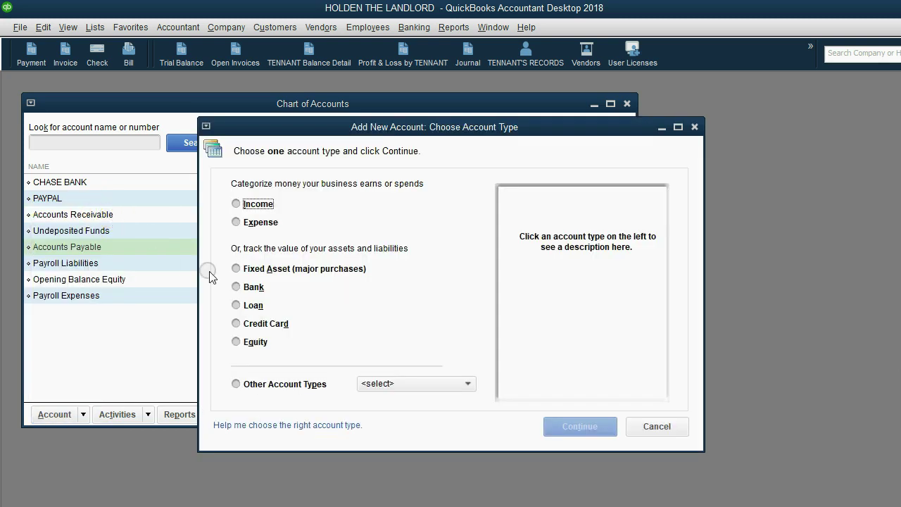
{"action": "left_click", "coordinate": [264, 323]}
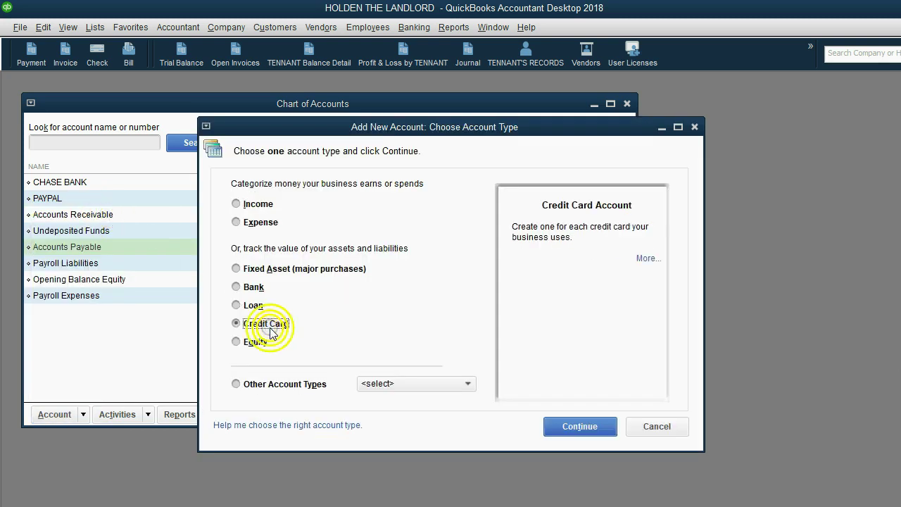
{"action": "left_click", "coordinate": [569, 426]}
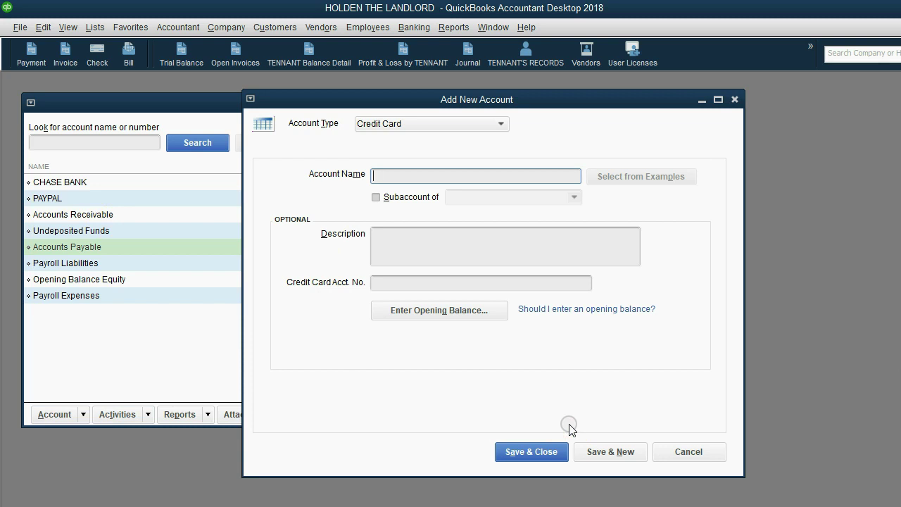
{"action": "type", "text": "CAPITAL 1"}
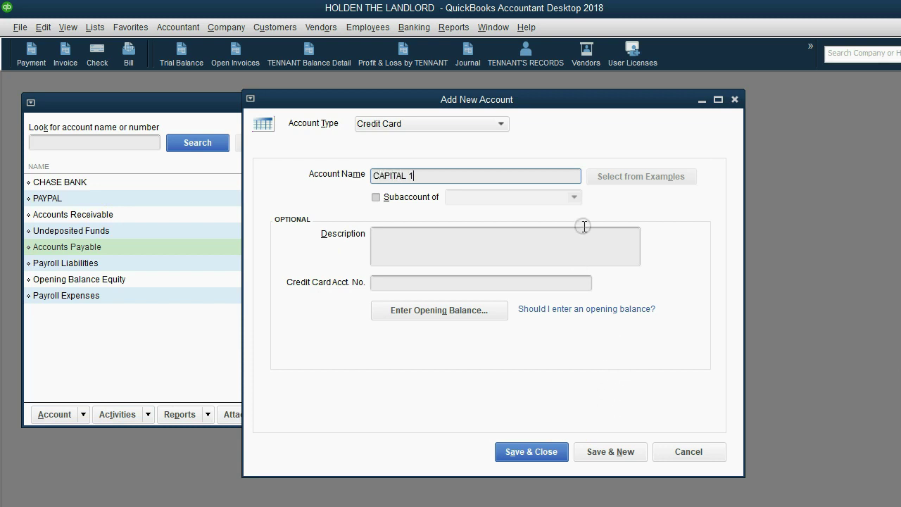
{"action": "left_click_drag", "start_coordinate": [548, 106], "coordinate": [580, 114]}
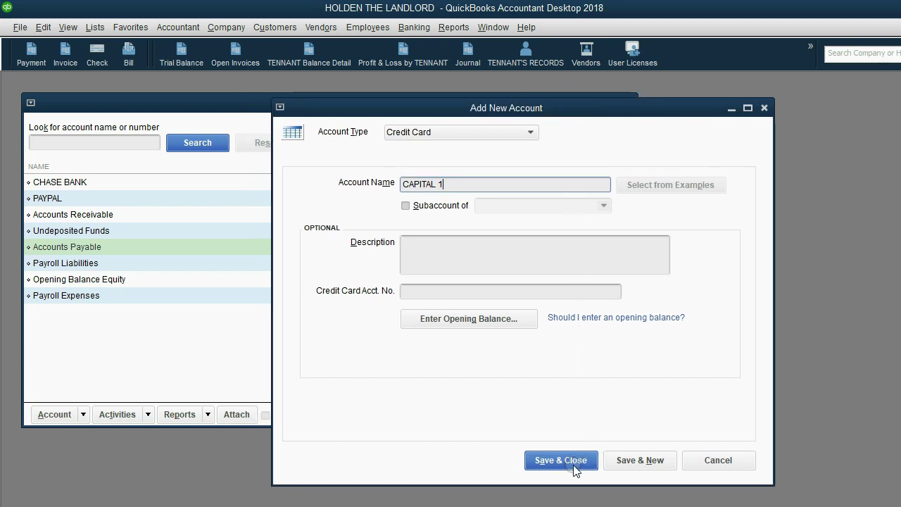
{"action": "left_click", "coordinate": [625, 462]}
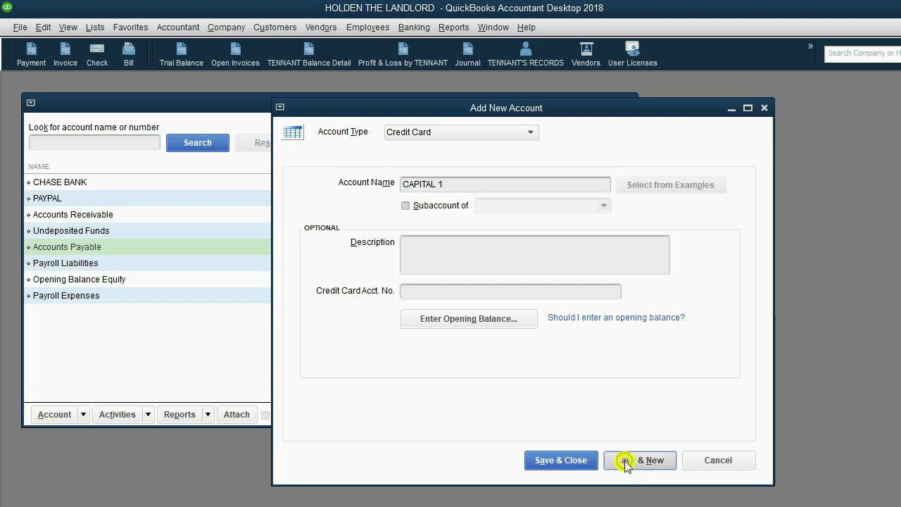
- Check the sample list on the slide, add an Equity account for the owner's capital as named there, and save it with a blank form open
{"action": "left_click", "coordinate": [620, 501]}
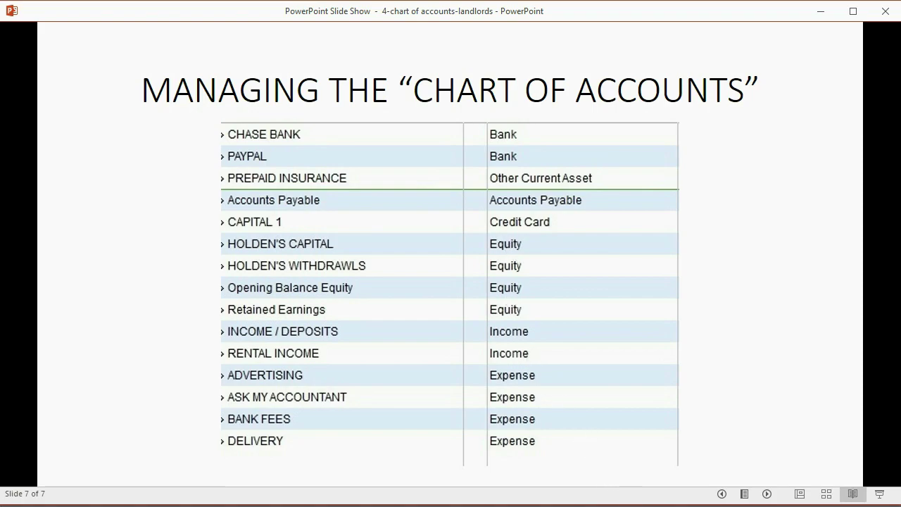
{"action": "left_click", "coordinate": [629, 502]}
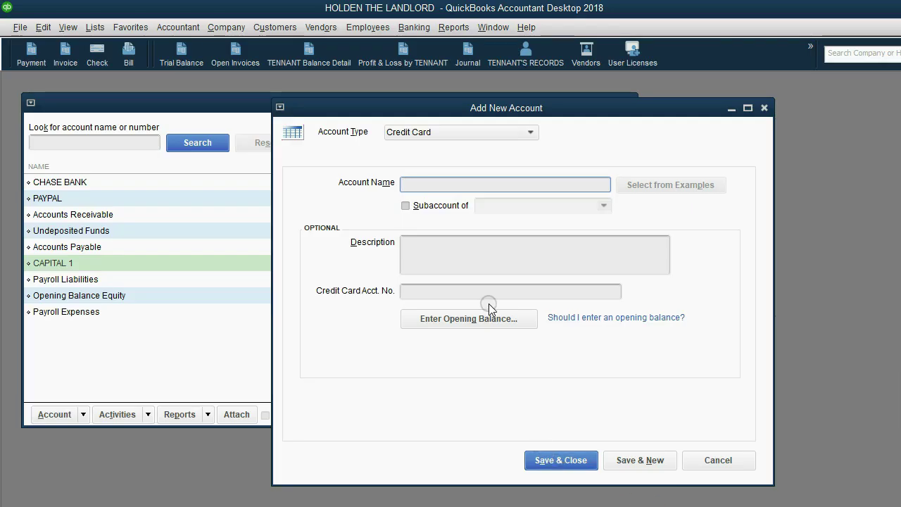
{"action": "type", "text": "H"}
{"action": "left_click", "coordinate": [448, 131]}
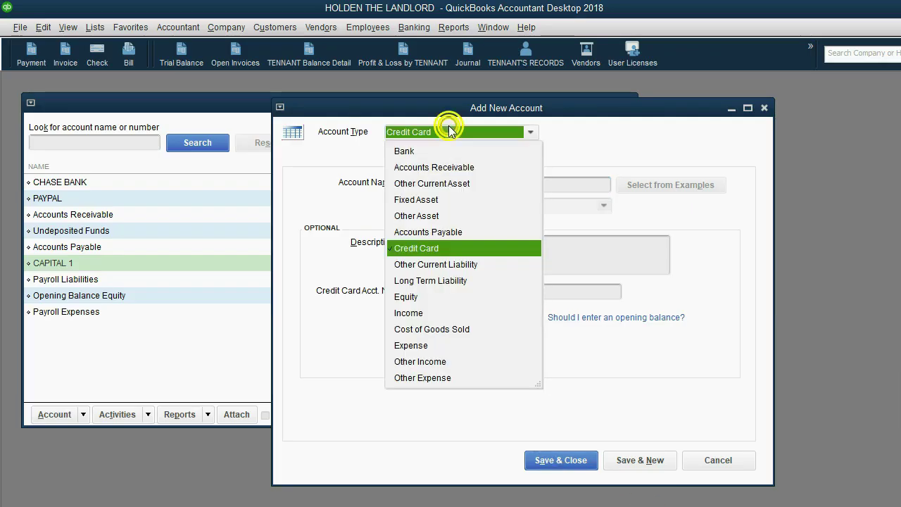
{"action": "left_click", "coordinate": [435, 298]}
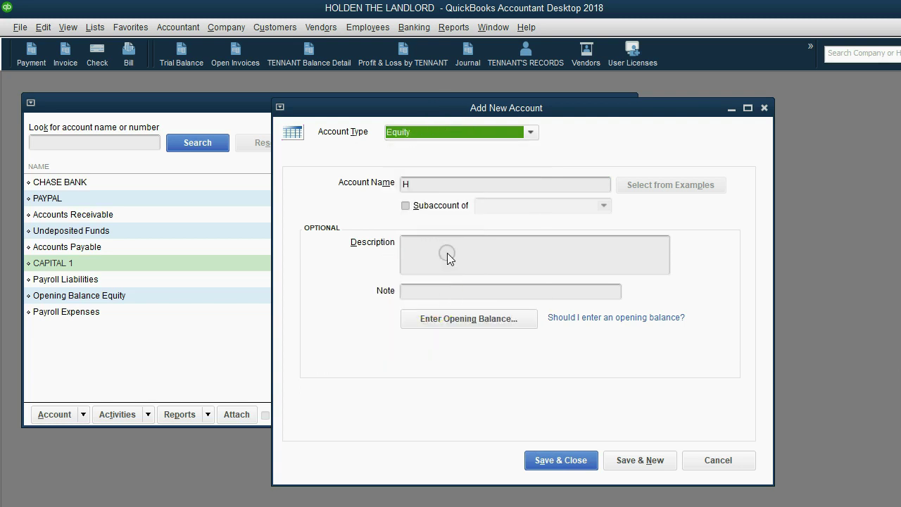
{"action": "left_click", "coordinate": [450, 185]}
{"action": "type", "text": "HOL"}
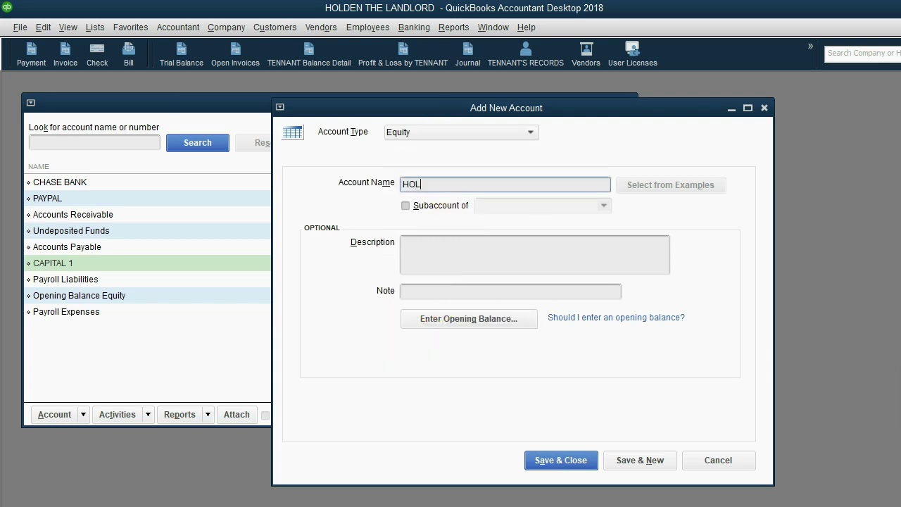
{"action": "type", "text": "DEN'S CAPITAL"}
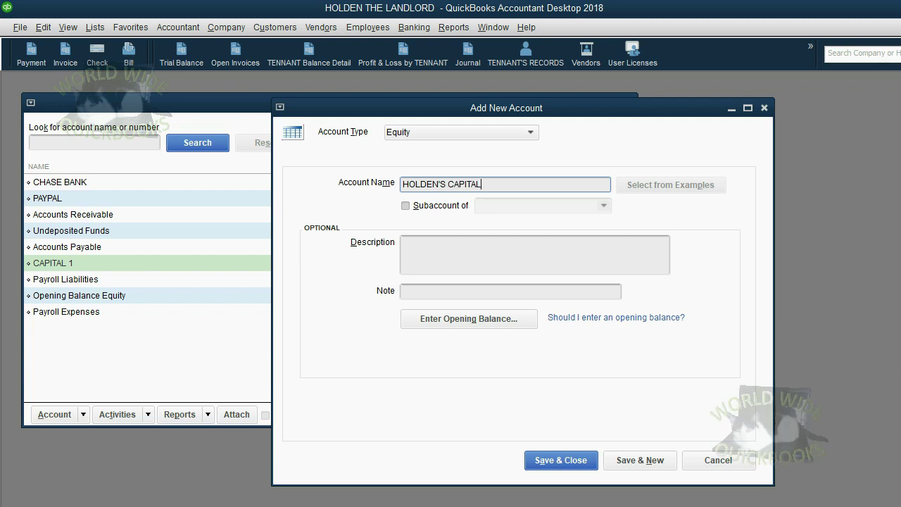
{"action": "left_click", "coordinate": [628, 459]}
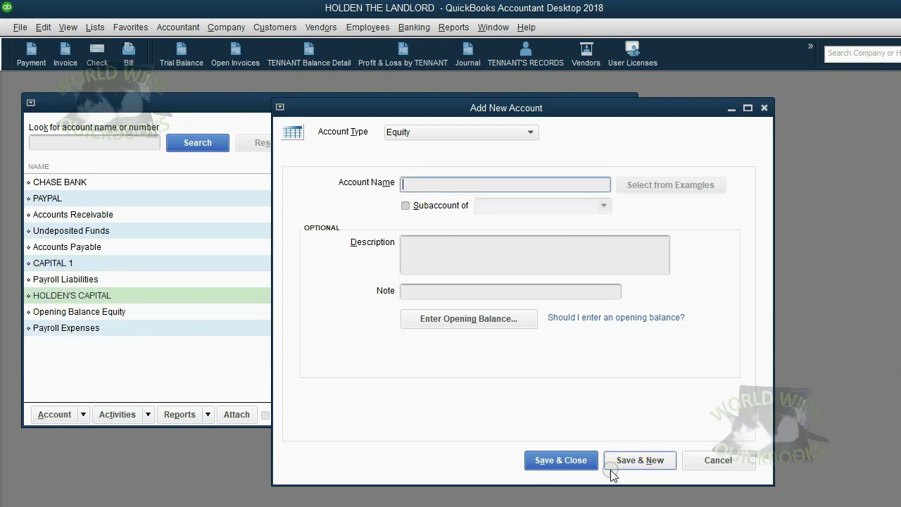
- Check the sample list on the slide, add an Equity account for the owner's withdrawals as named there, and save it with a blank form open
{"action": "key", "text": "alt+Tab"}
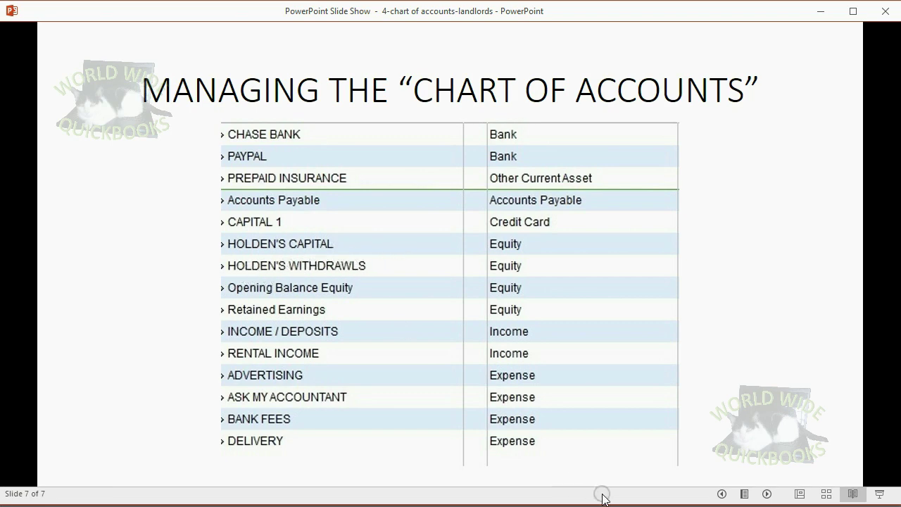
{"action": "left_click", "coordinate": [636, 505]}
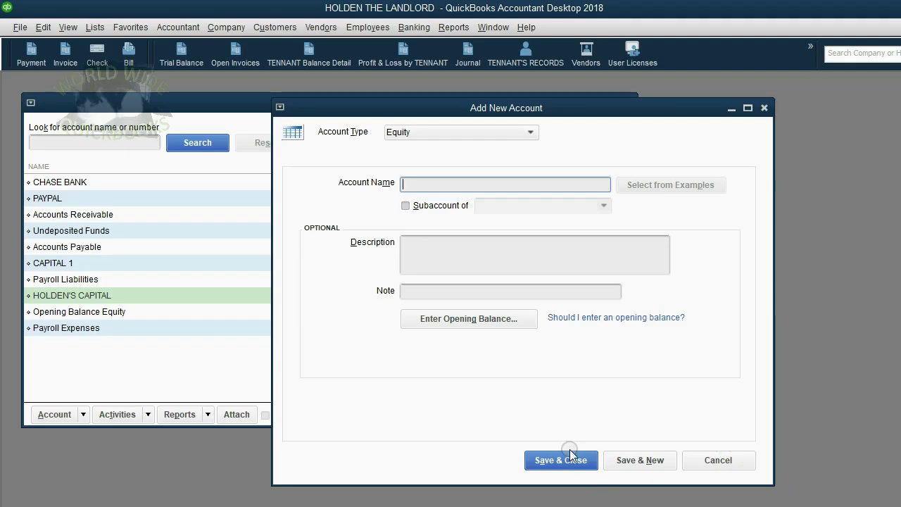
{"action": "type", "text": "HOLDEN"}
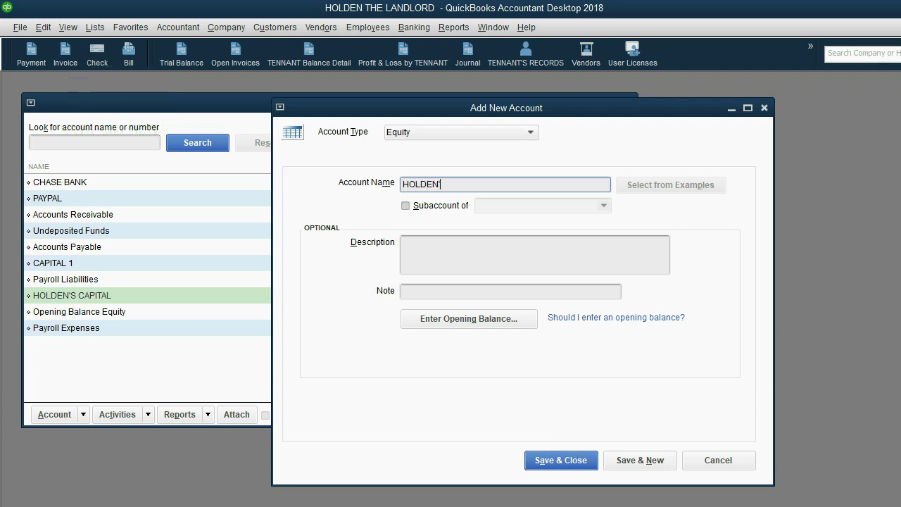
{"action": "type", "text": "'S WITHDRAWLS"}
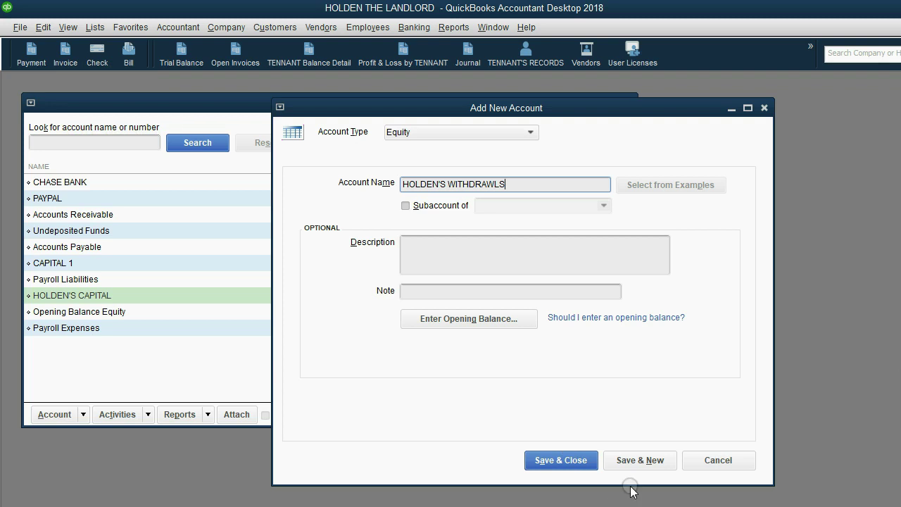
{"action": "left_click", "coordinate": [634, 461]}
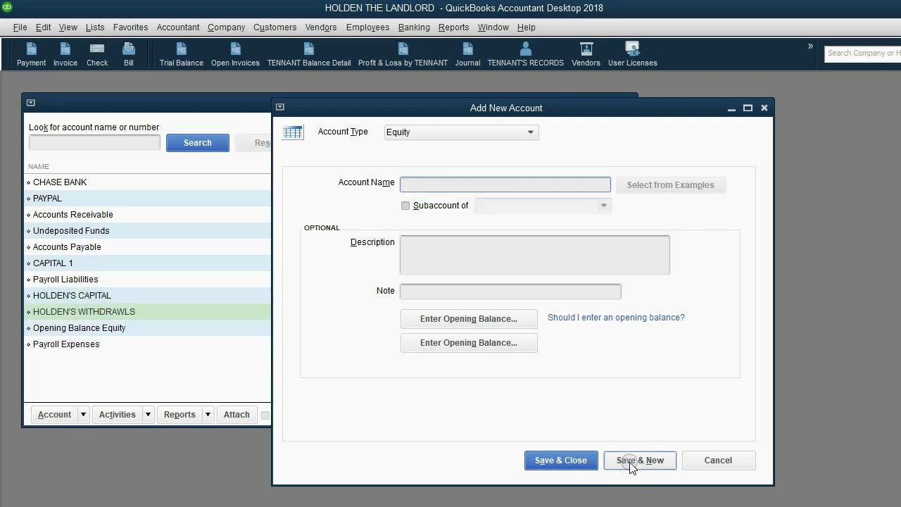
- Add an Income account named INCOME / DEPOSITS from the sample list and save it, keeping the form open for another account
{"action": "left_click", "coordinate": [90, 311]}
{"action": "left_click", "coordinate": [90, 299]}
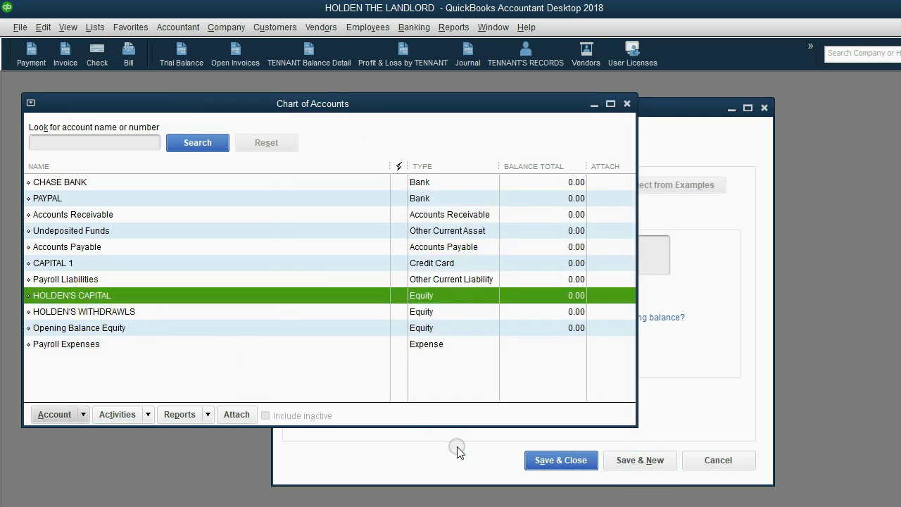
{"action": "left_click", "coordinate": [640, 504]}
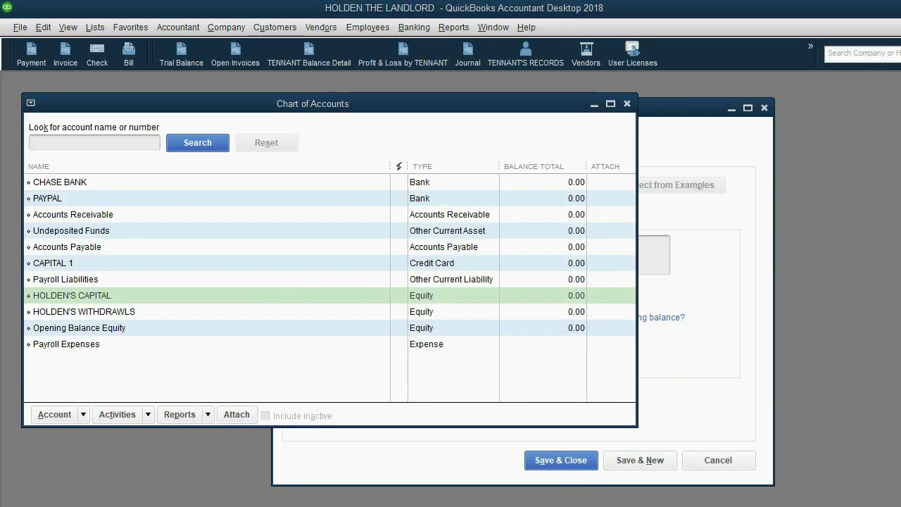
{"action": "left_click", "coordinate": [676, 391]}
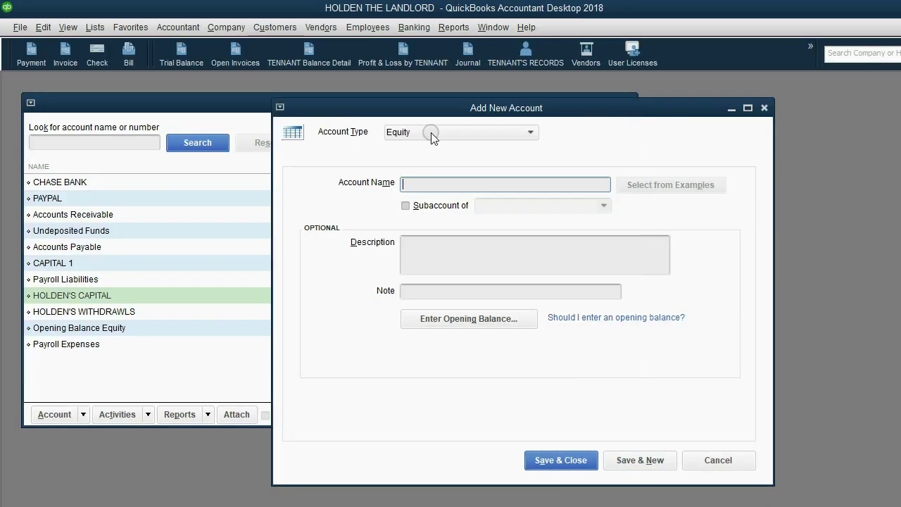
{"action": "left_click", "coordinate": [429, 131]}
{"action": "left_click", "coordinate": [424, 312]}
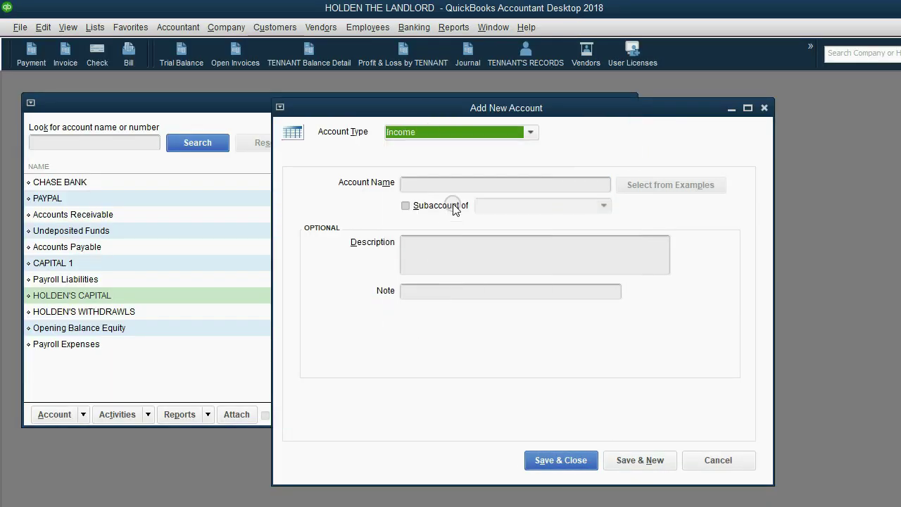
{"action": "left_click", "coordinate": [453, 183]}
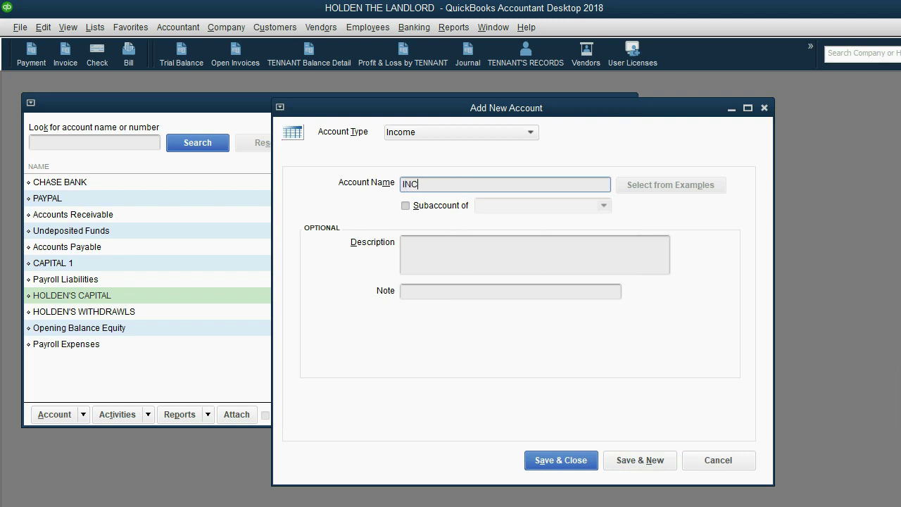
{"action": "type", "text": "INCOME / DEPOSITS"}
{"action": "left_click", "coordinate": [630, 459]}
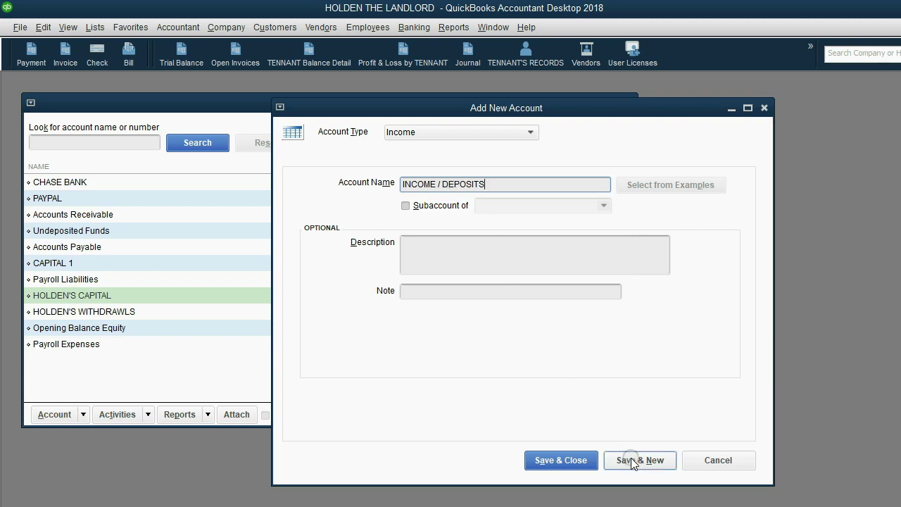